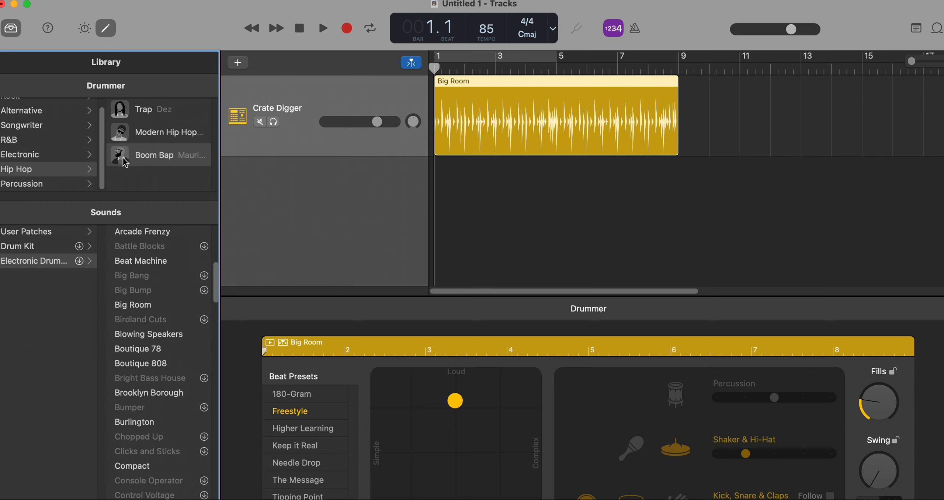
Raise the system volume and audition the opening of the Big Room drum region.
{"action": "key", "text": "XF86AudioRaiseVolume"}
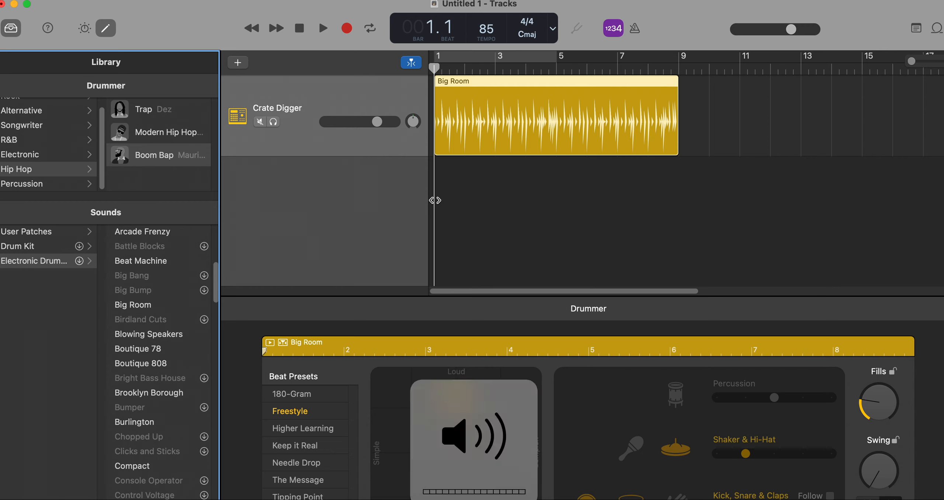
{"action": "key", "text": "space"}
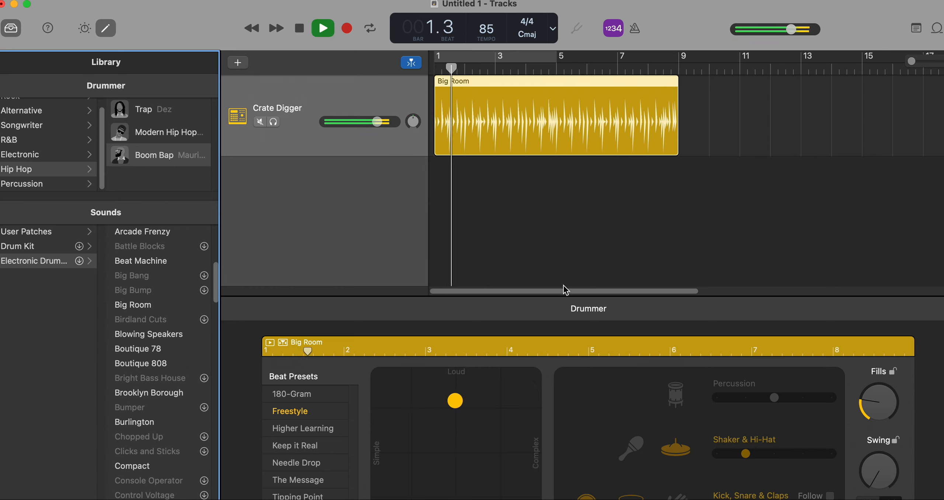
{"action": "key", "text": "space"}
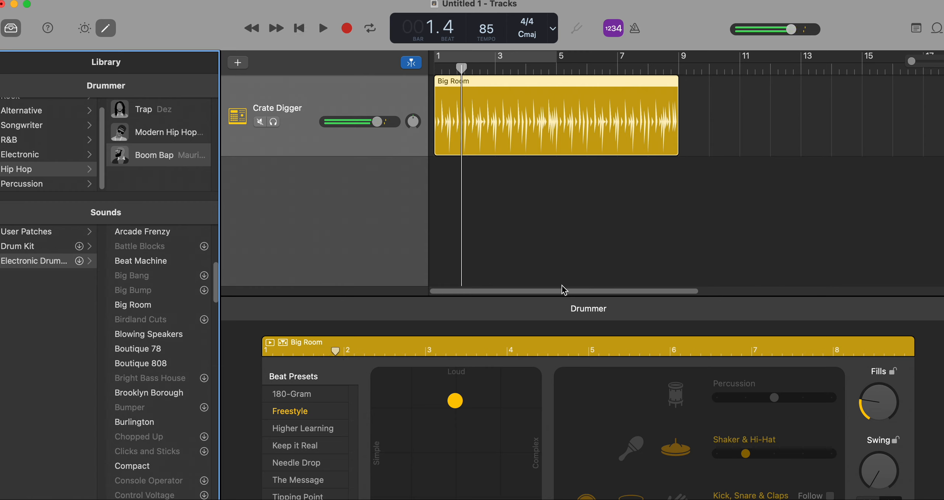
Make the Big Room beat softer and more complex, and reduce its fills to nearly none.
{"action": "left_click", "coordinate": [504, 454]}
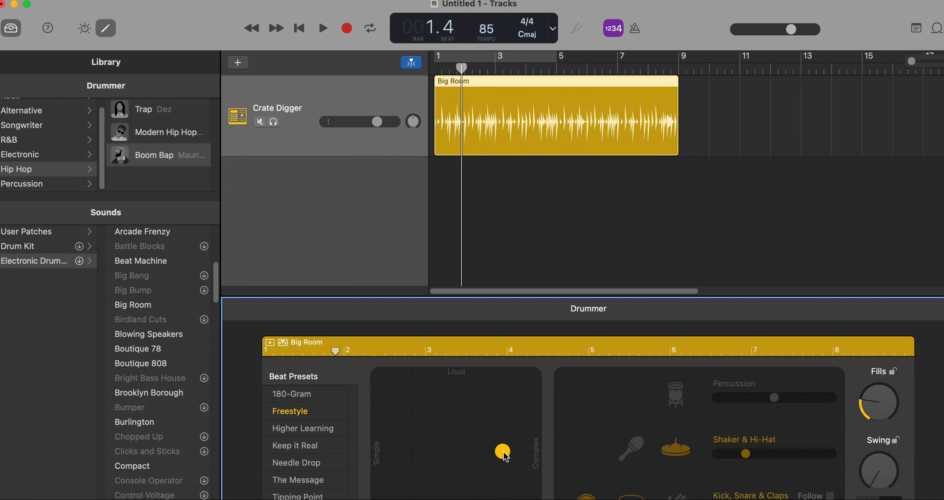
{"action": "left_click", "coordinate": [507, 451]}
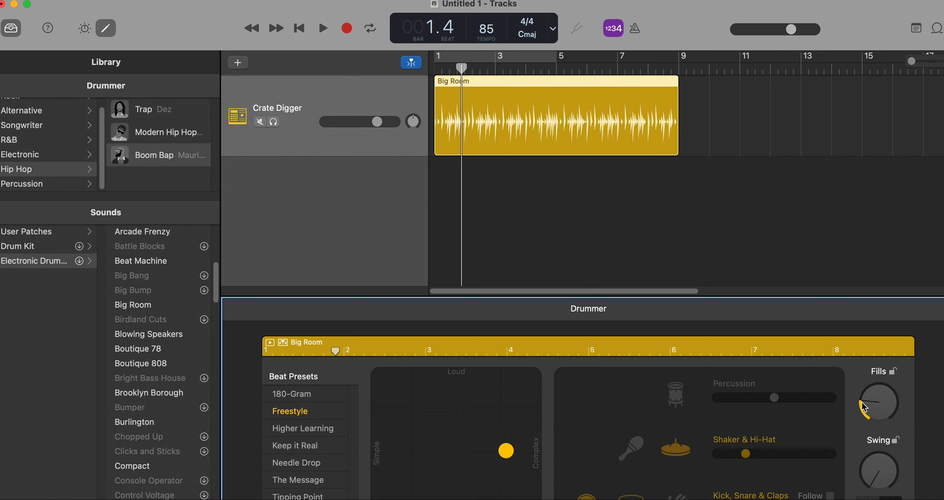
{"action": "left_click_drag", "start_coordinate": [865, 412], "coordinate": [874, 428]}
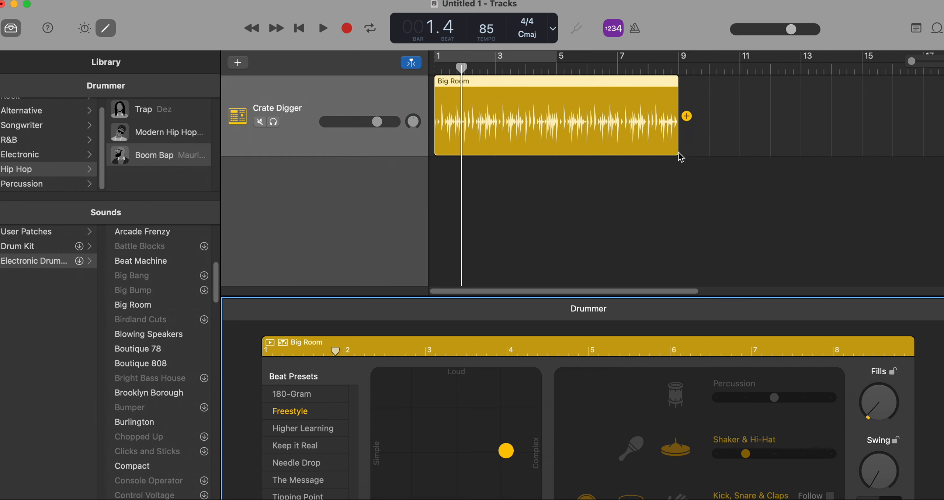
Extend the Big Room region to about bar 49 and switch the project display to Time.
{"action": "left_click_drag", "start_coordinate": [679, 146], "coordinate": [937, 141]}
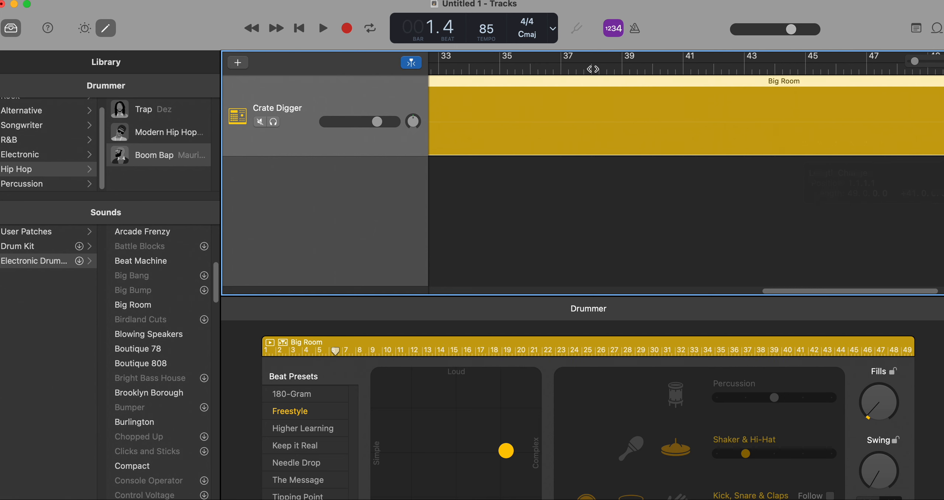
{"action": "left_click", "coordinate": [553, 28]}
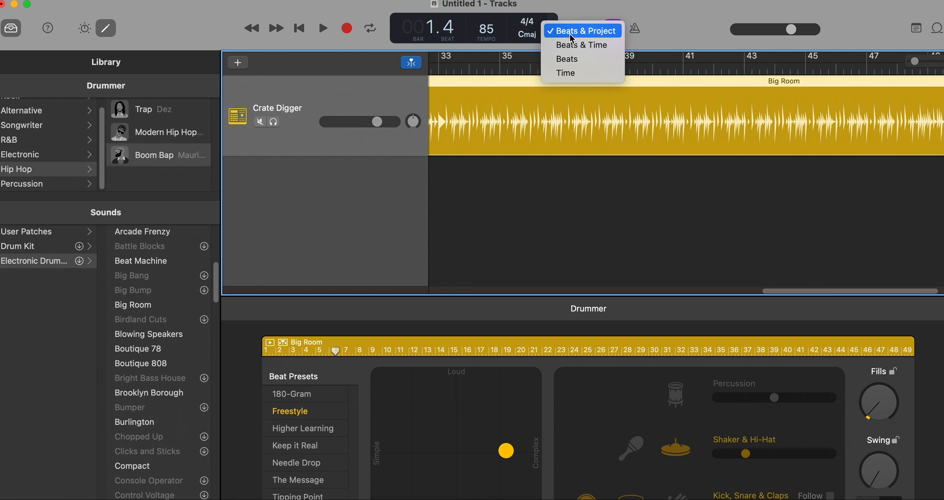
{"action": "left_click", "coordinate": [568, 73]}
Audition the extended drum region from about 1:57 and return the timeline view to the song's beginning.
{"action": "left_click", "coordinate": [834, 70]}
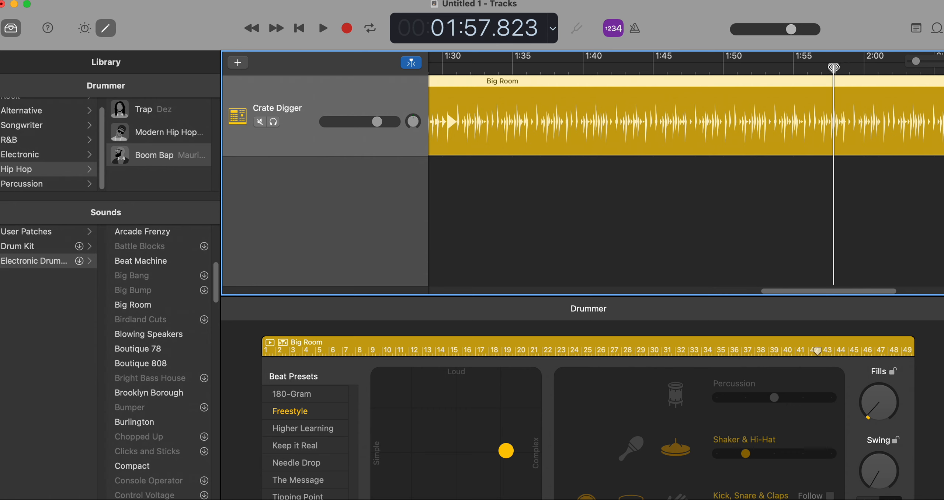
{"action": "key", "text": "space"}
{"action": "key", "text": "space"}
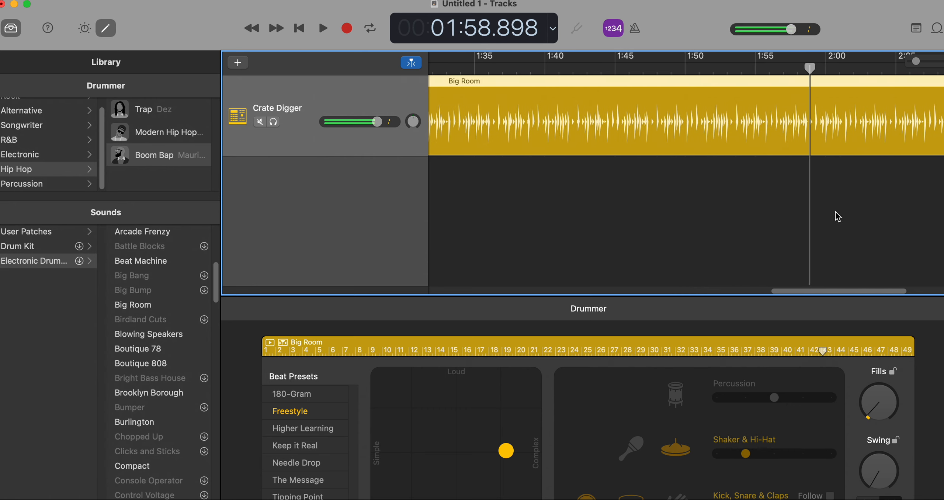
{"action": "left_click_drag", "start_coordinate": [818, 291], "coordinate": [162, 295]}
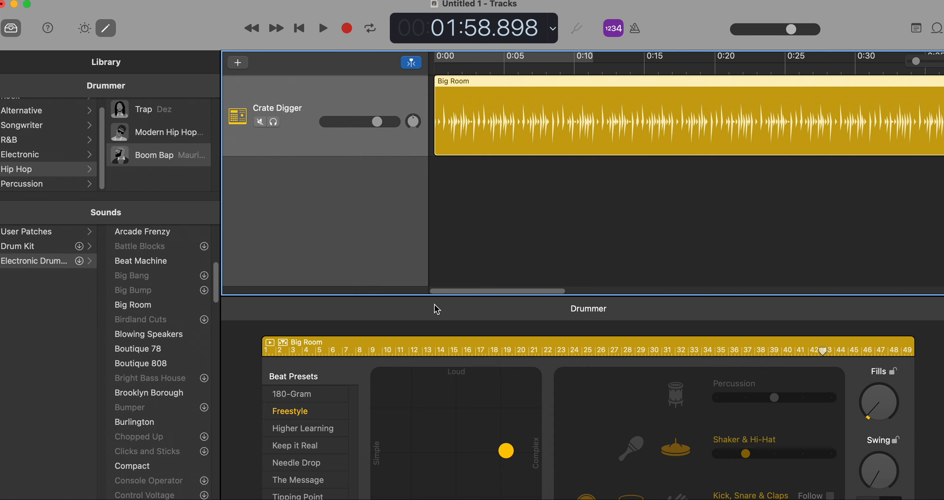
Play the drums from about 0:04 and raise the Snare/Clap and Hi-Hat levels in the Crate Digger Smart Controls.
{"action": "left_click", "coordinate": [84, 31]}
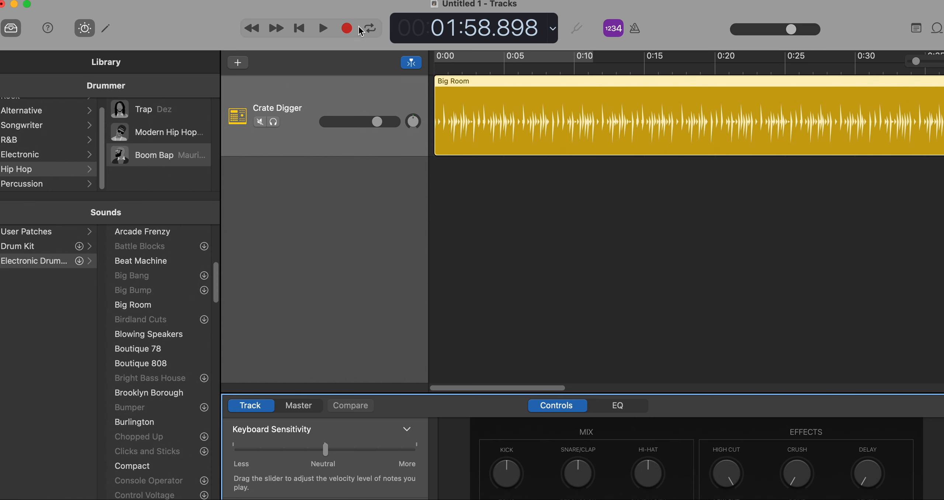
{"action": "mouse_move", "coordinate": [942, 499]}
{"action": "left_mouse_down"}
{"action": "mouse_move", "coordinate": [893, 492]}
{"action": "mouse_move", "coordinate": [937, 494]}
{"action": "left_mouse_up"}
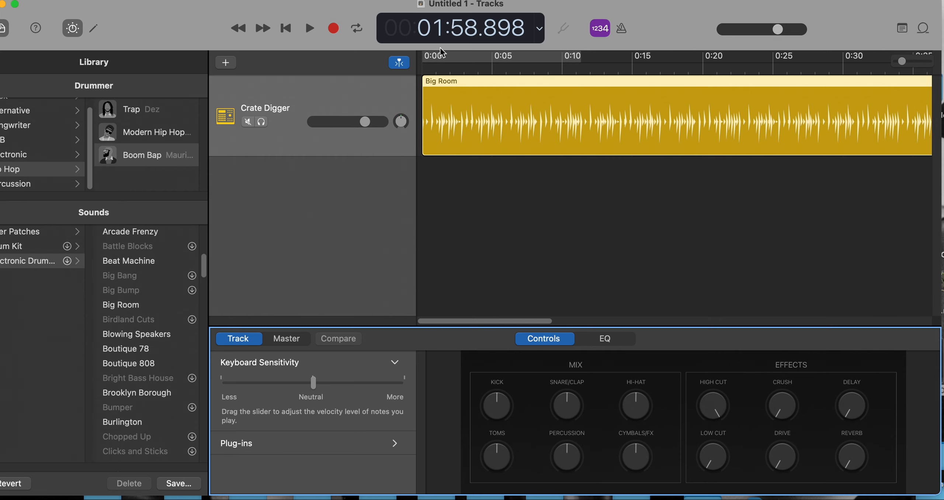
{"action": "left_click", "coordinate": [483, 67]}
{"action": "key", "text": "space"}
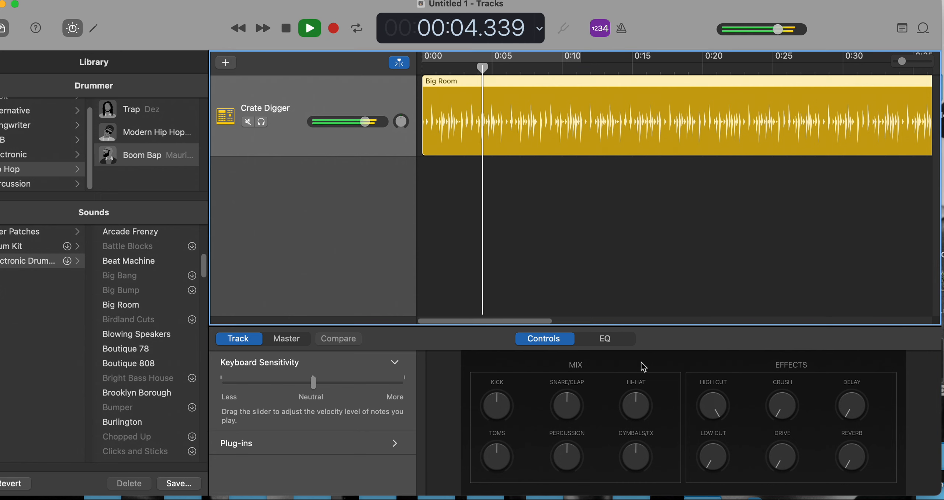
{"action": "left_click_drag", "start_coordinate": [576, 405], "coordinate": [571, 389]}
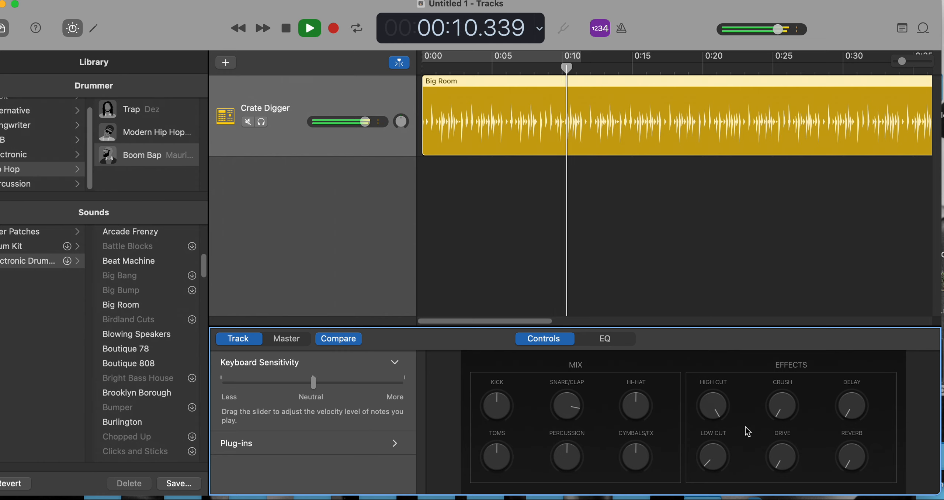
{"action": "left_click_drag", "start_coordinate": [636, 402], "coordinate": [637, 364]}
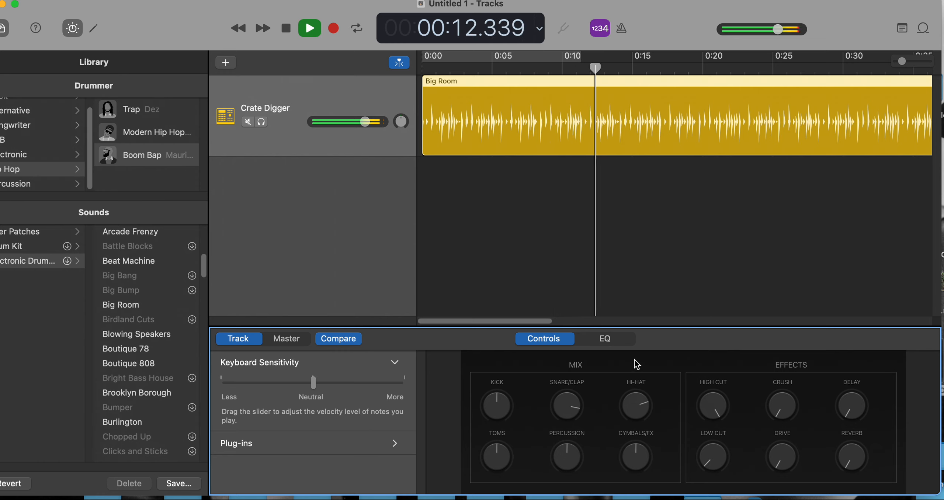
Roll off the drum track's highest frequencies with the EQ's high-cut band, then stop playback.
{"action": "left_click", "coordinate": [610, 338]}
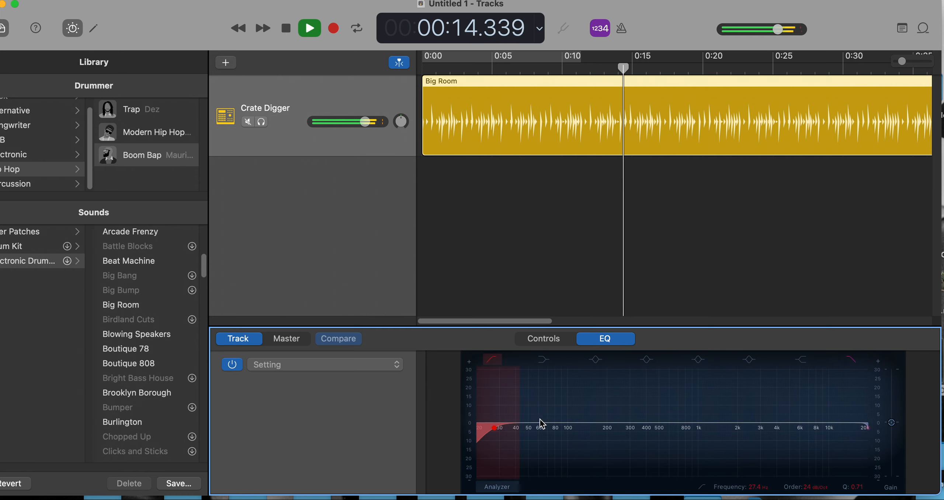
{"action": "left_click_drag", "start_coordinate": [830, 430], "coordinate": [793, 419]}
{"action": "key", "text": "space"}
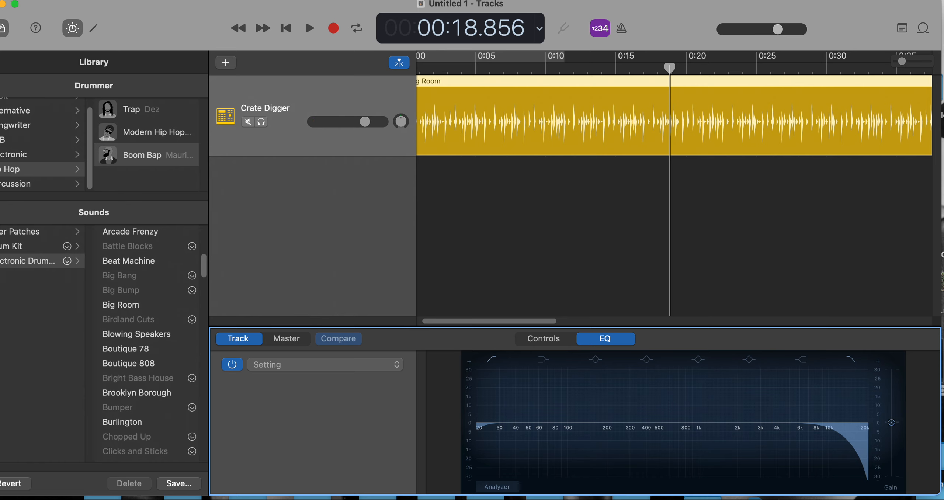
Create a MIDI software instrument track and assign it the Picked Bass sound from the Bass category.
{"action": "left_click", "coordinate": [251, 0]}
{"action": "mouse_move", "coordinate": [152, 0]}
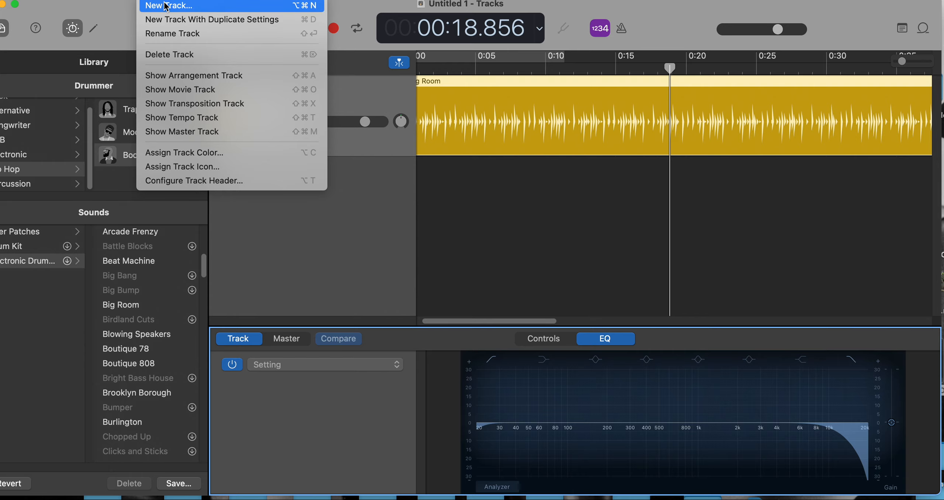
{"action": "left_click", "coordinate": [182, 9]}
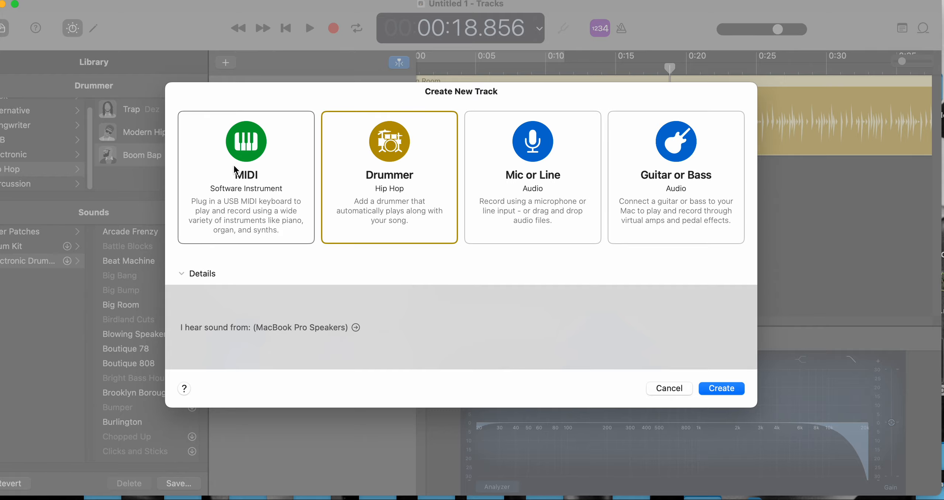
{"action": "left_click", "coordinate": [235, 170]}
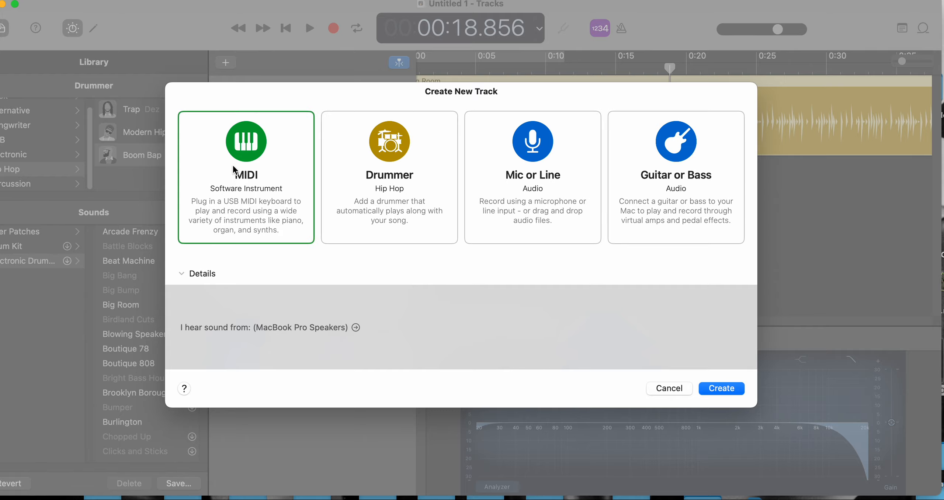
{"action": "left_click", "coordinate": [723, 388]}
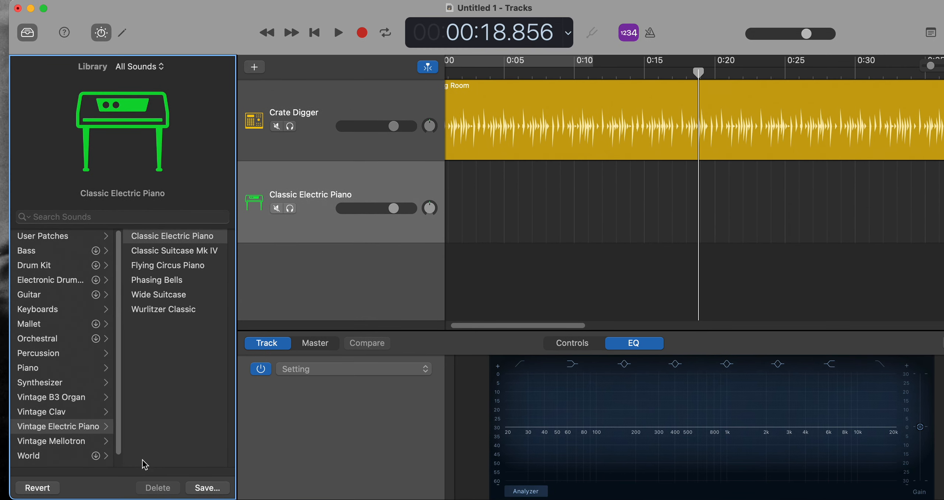
{"action": "left_click", "coordinate": [30, 254]}
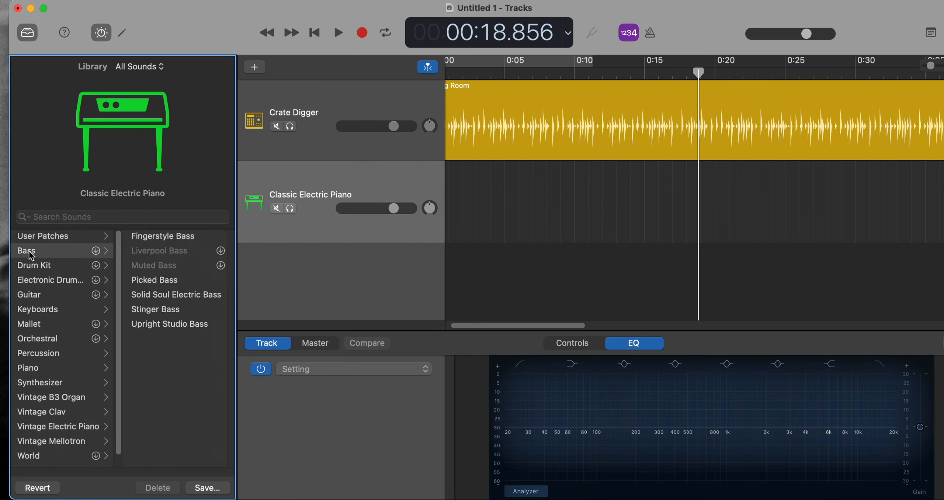
{"action": "left_click", "coordinate": [175, 284]}
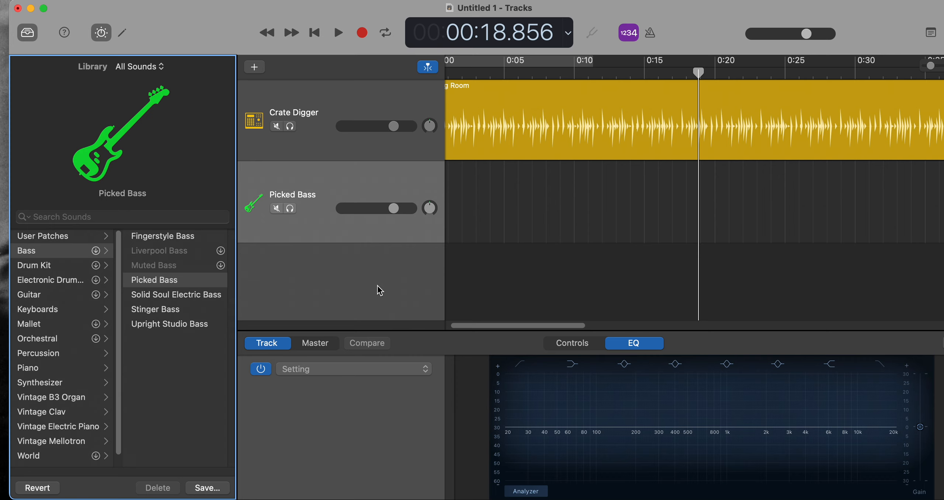
Open Musical Typing for the Picked Bass track, reposition its window, and try out the notes labelled F and G.
{"action": "key", "text": "super+k"}
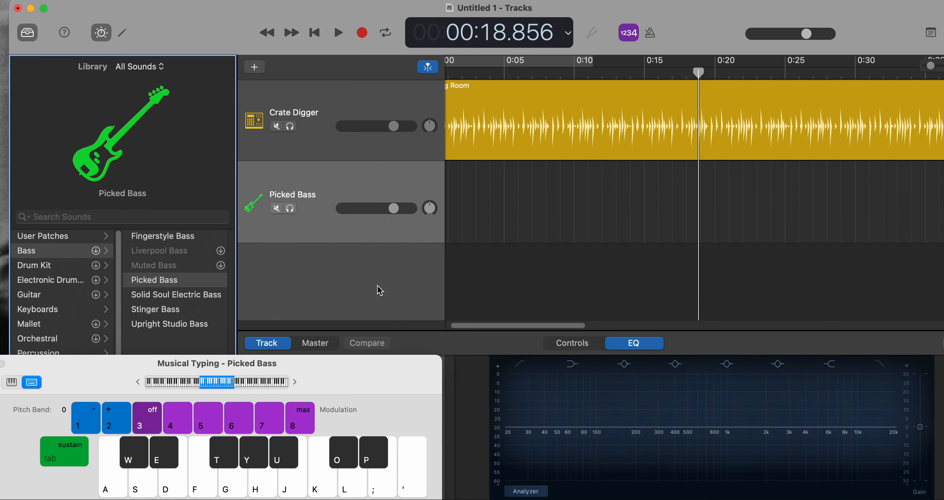
{"action": "left_click_drag", "start_coordinate": [370, 378], "coordinate": [468, 254]}
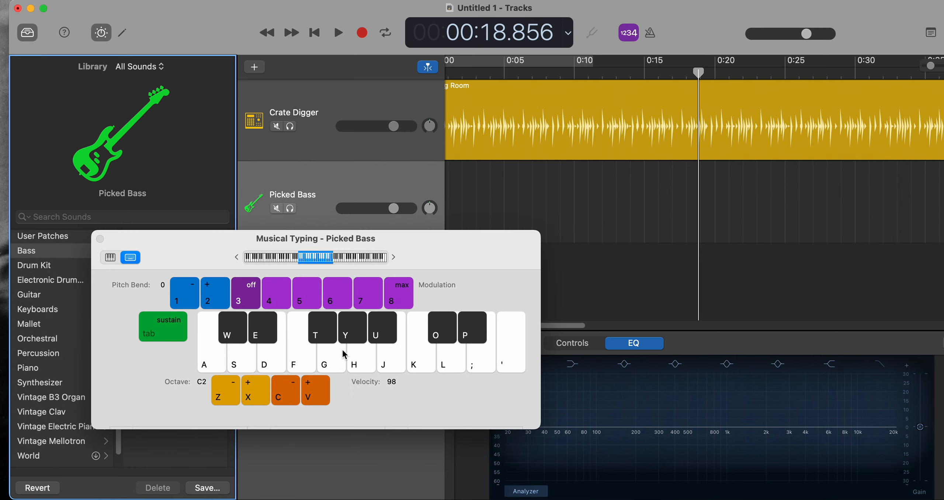
{"action": "left_click", "coordinate": [305, 364]}
{"action": "left_click", "coordinate": [305, 365]}
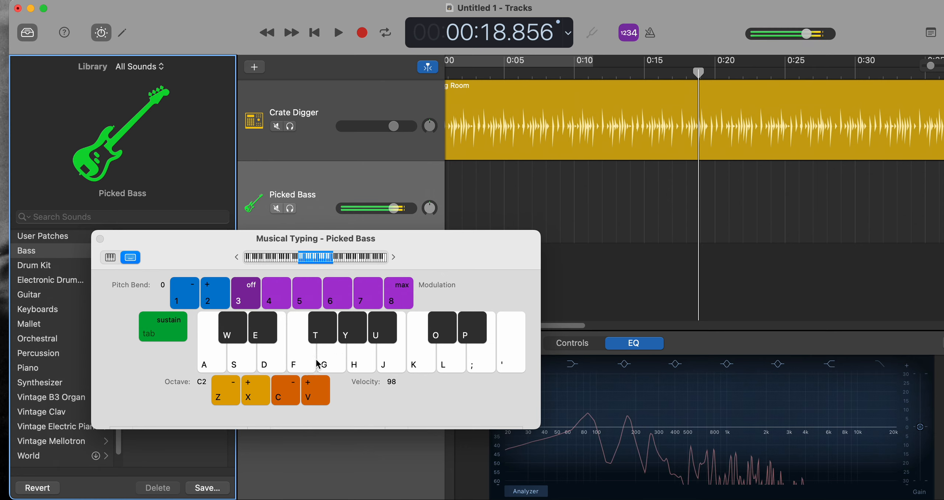
{"action": "left_click", "coordinate": [334, 365]}
{"action": "left_click", "coordinate": [330, 365]}
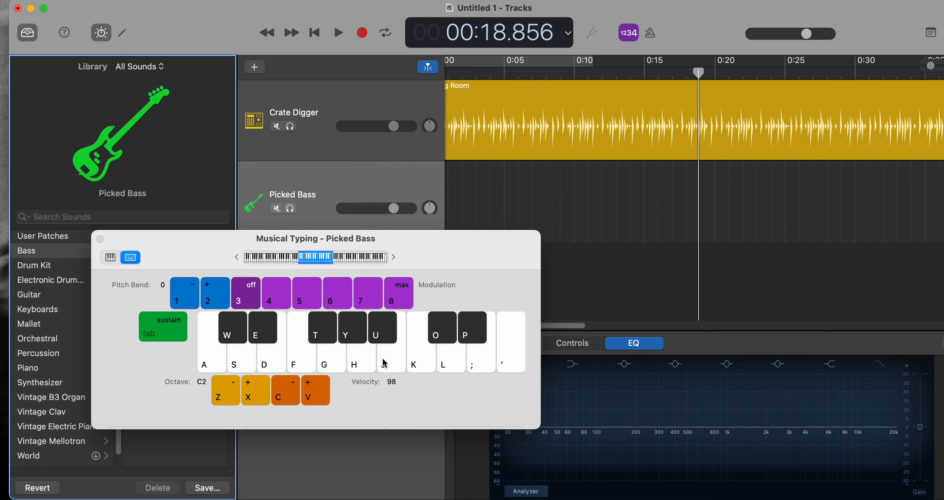
{"action": "left_click", "coordinate": [311, 366]}
{"action": "left_click", "coordinate": [311, 366]}
{"action": "left_click", "coordinate": [311, 366]}
Record a Picked Bass line over the drums from the song's start, playing the notes labelled F, H and K, and stop at about 0:11.
{"action": "scroll", "coordinate": [508, 210], "scroll_direction": "left", "scroll_amount": 2}
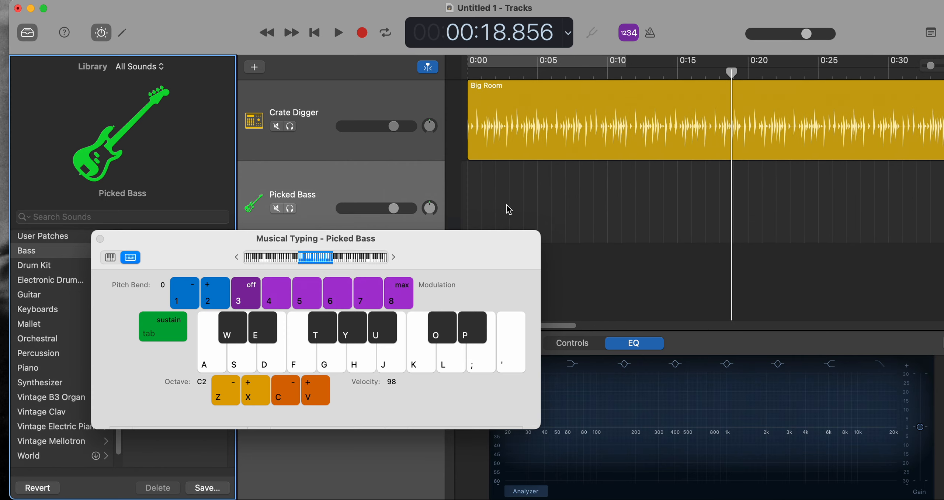
{"action": "left_click", "coordinate": [453, 74]}
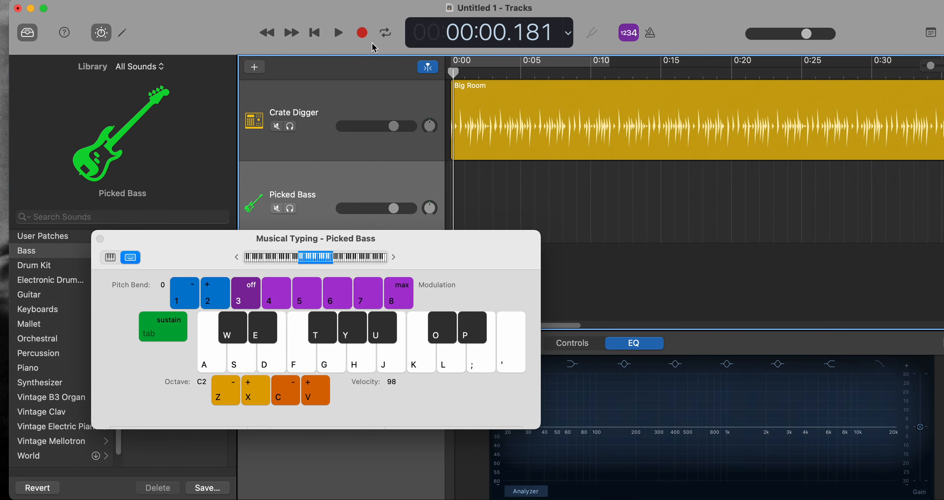
{"action": "left_click", "coordinate": [363, 34]}
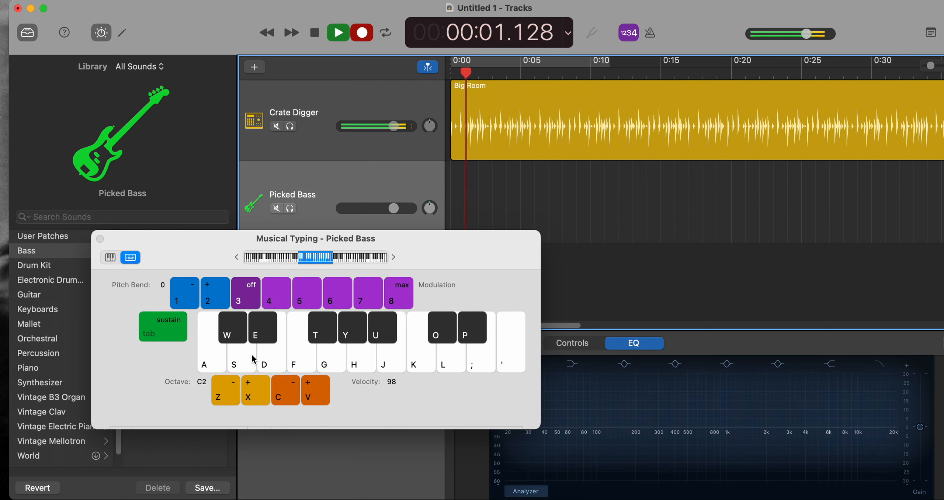
{"action": "key", "text": "f"}
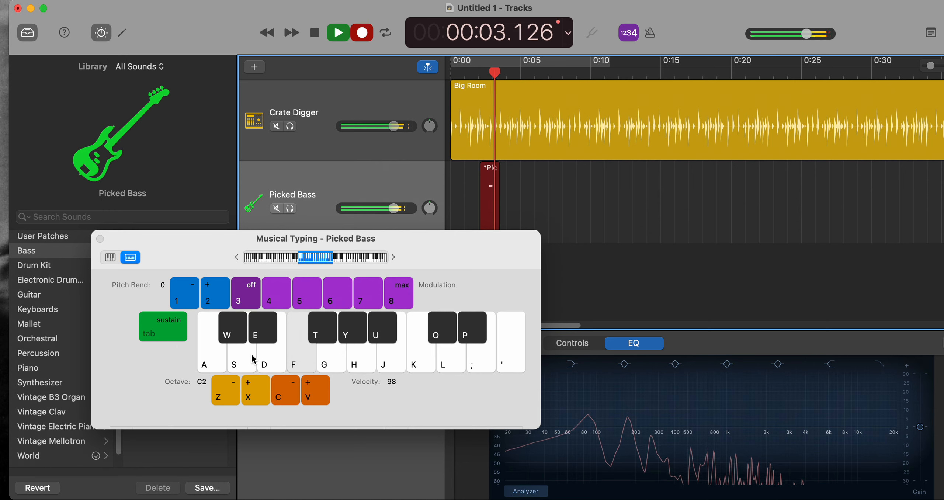
{"action": "key", "text": "k"}
{"action": "key", "text": "f"}
{"action": "key", "text": "k"}
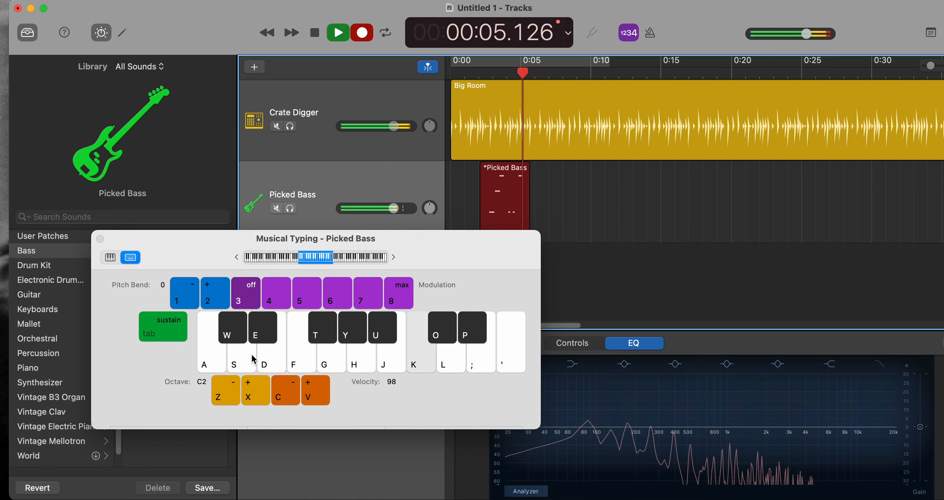
{"action": "key", "text": "f"}
{"action": "key", "text": "h"}
{"action": "key", "text": "k"}
{"action": "key", "text": "f"}
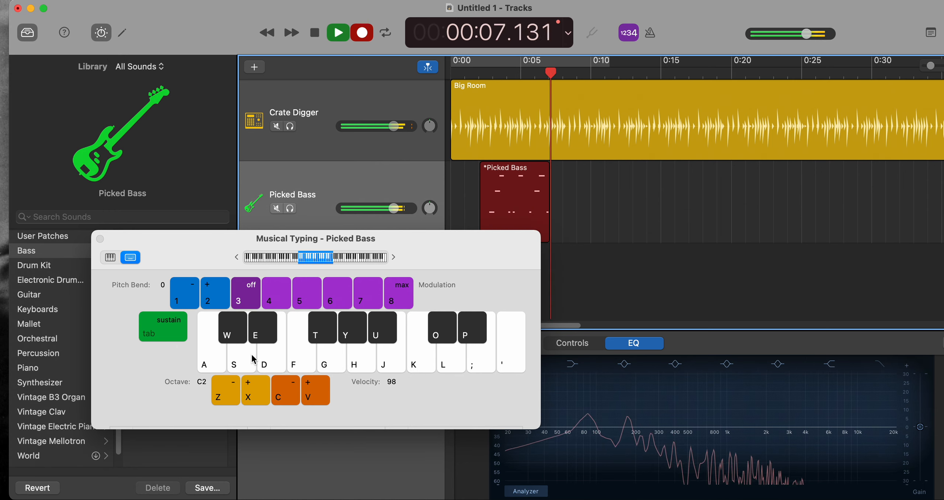
{"action": "key", "text": "f"}
{"action": "key", "text": "k"}
{"action": "key", "text": "h"}
{"action": "key", "text": "k"}
{"action": "key", "text": "f"}
{"action": "key", "text": "k"}
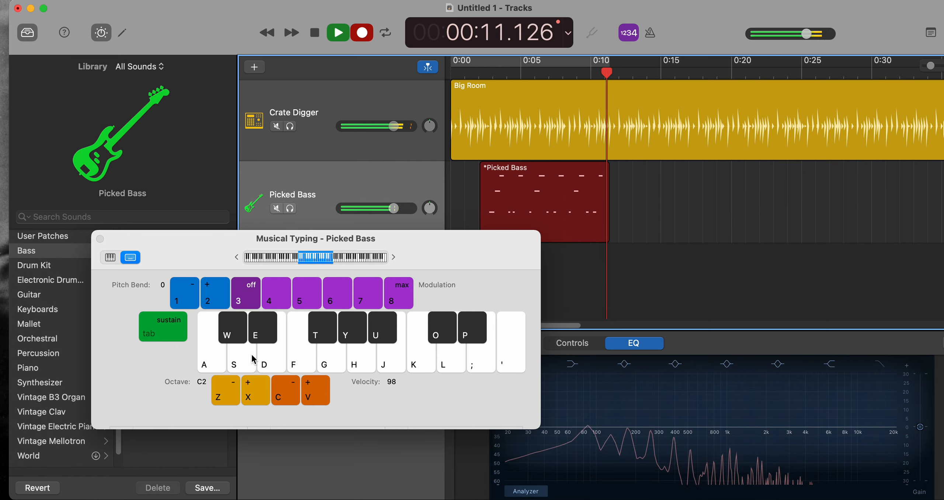
{"action": "key", "text": "space"}
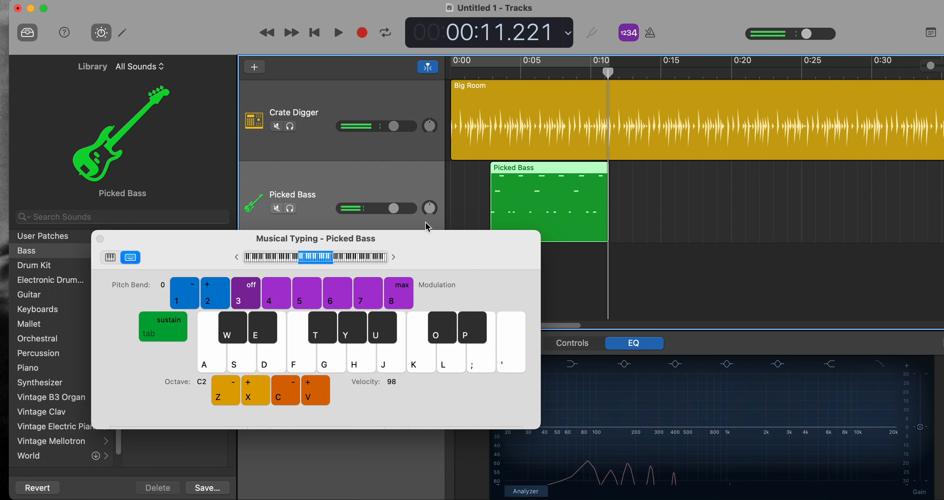
Move the Musical Typing window off the bass track and loop the Picked Bass region out to about 0:19.
{"action": "left_click_drag", "start_coordinate": [440, 245], "coordinate": [430, 300]}
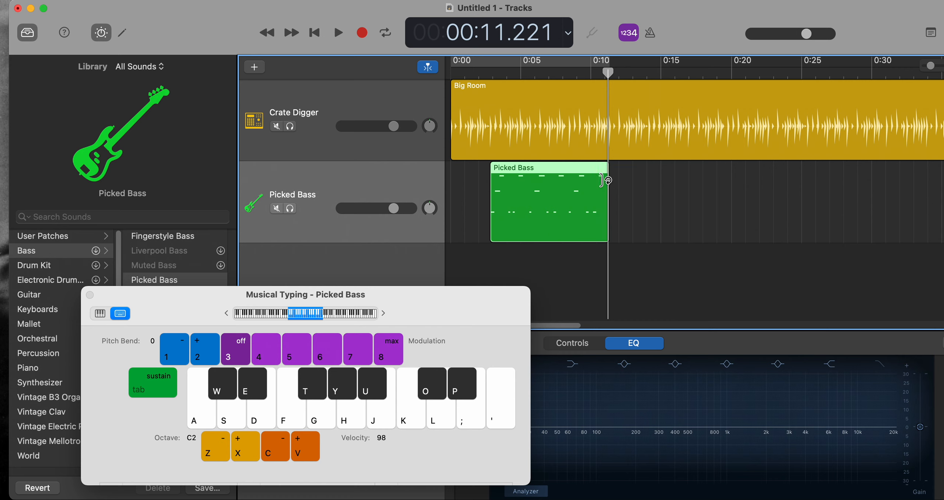
{"action": "left_click_drag", "start_coordinate": [609, 181], "coordinate": [719, 202]}
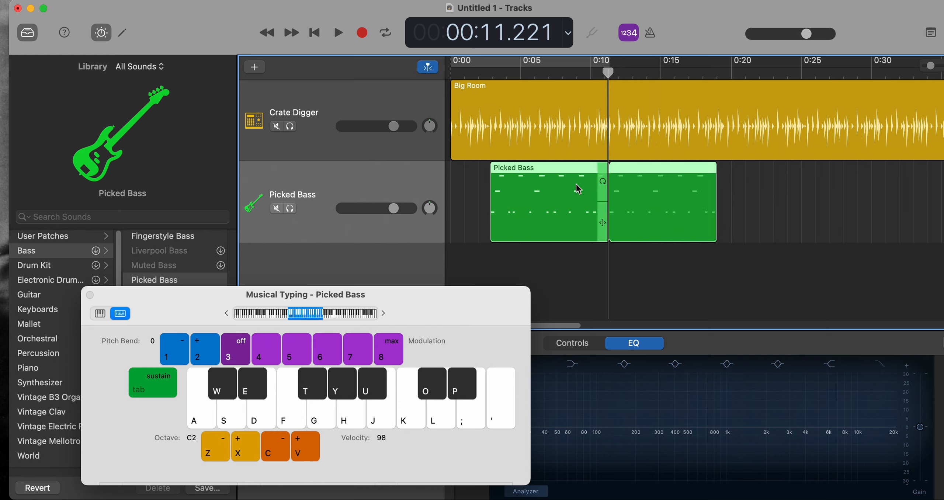
{"action": "left_click", "coordinate": [760, 185]}
Play both tracks from about 0:03, move the Musical Typing window clear of the Library's bass sounds, and stop playback.
{"action": "left_click", "coordinate": [495, 73]}
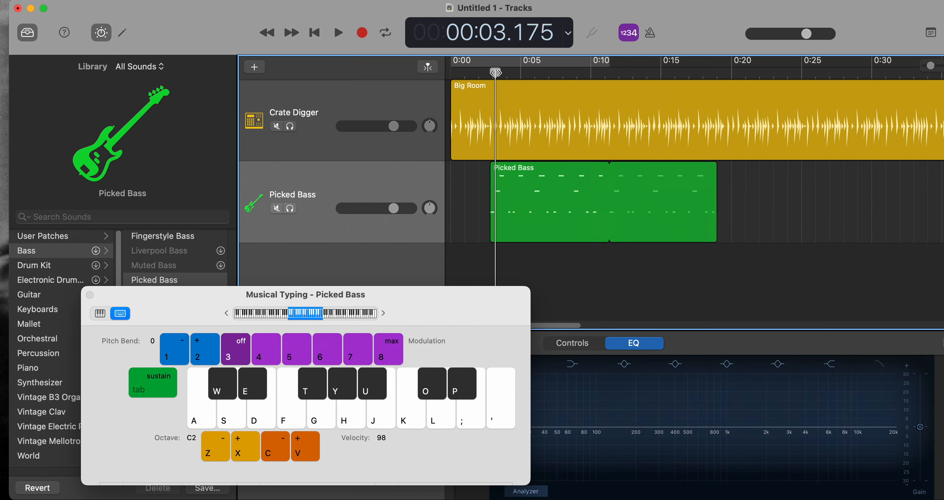
{"action": "key", "text": "space"}
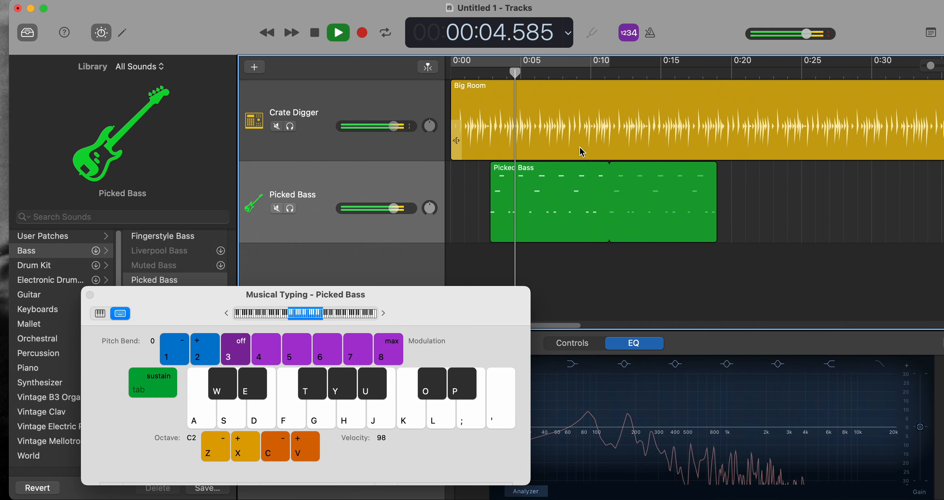
{"action": "left_click_drag", "start_coordinate": [624, 298], "coordinate": [628, 299]}
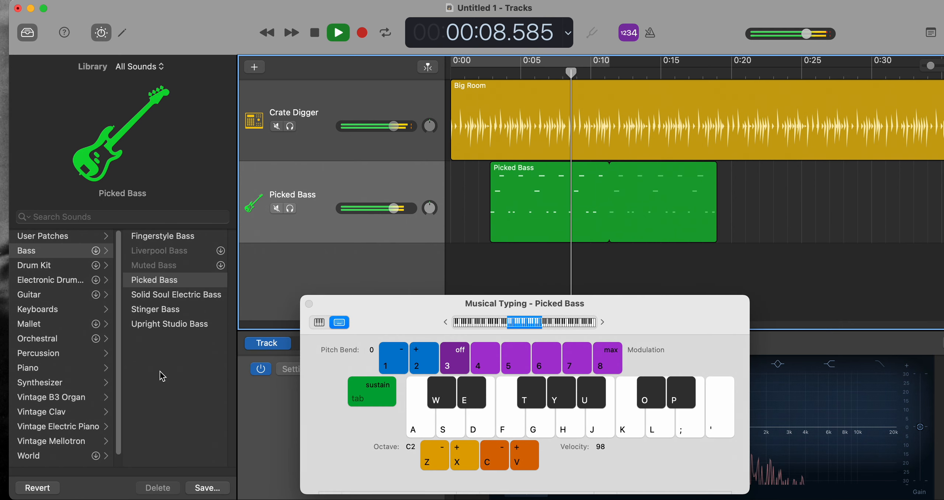
{"action": "key", "text": "space"}
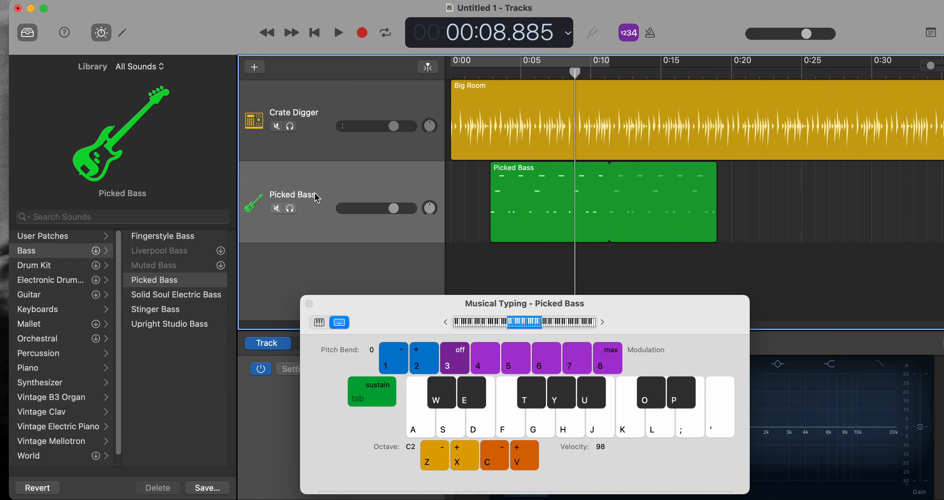
Change the bass track's sound to Stinger Bass and play it from about 0:03.
{"action": "left_click", "coordinate": [170, 312]}
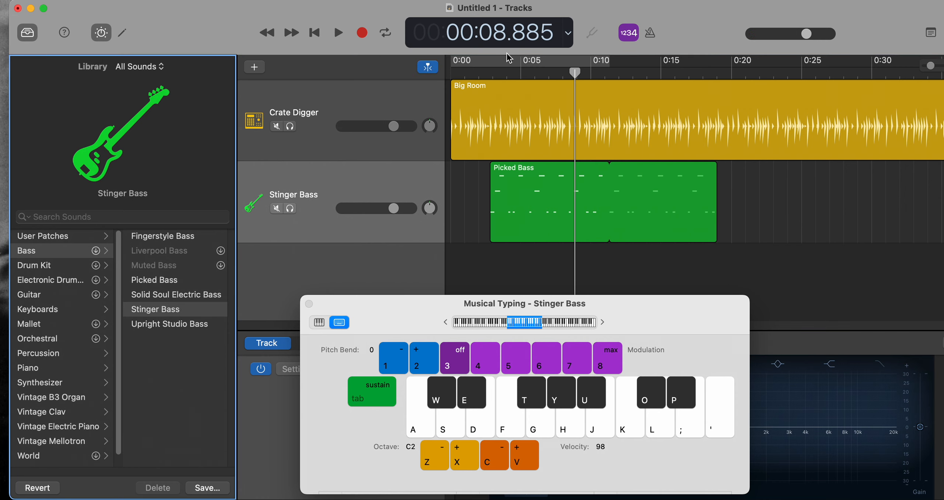
{"action": "left_click", "coordinate": [498, 75]}
{"action": "key", "text": "space"}
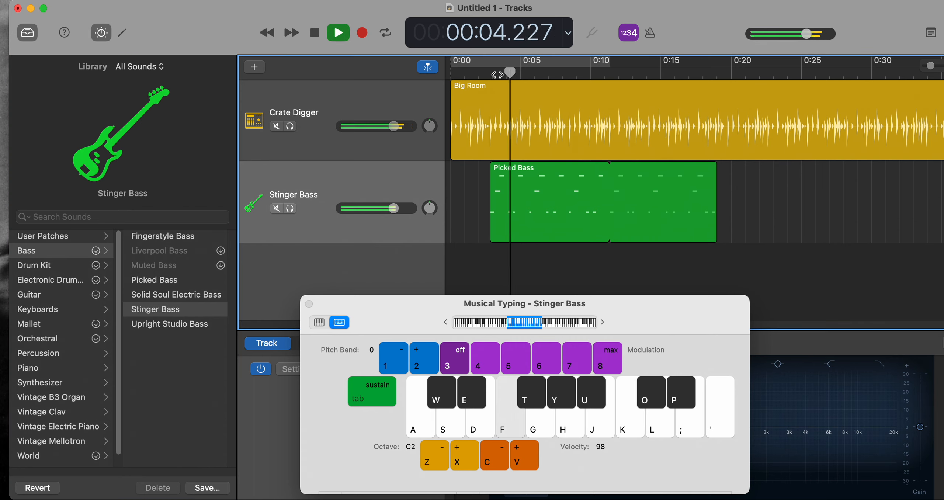
Raise the Stinger Bass track's volume to +2.5 dB, stopping playback along the way.
{"action": "left_click_drag", "start_coordinate": [394, 209], "coordinate": [398, 208]}
{"action": "key", "text": "space"}
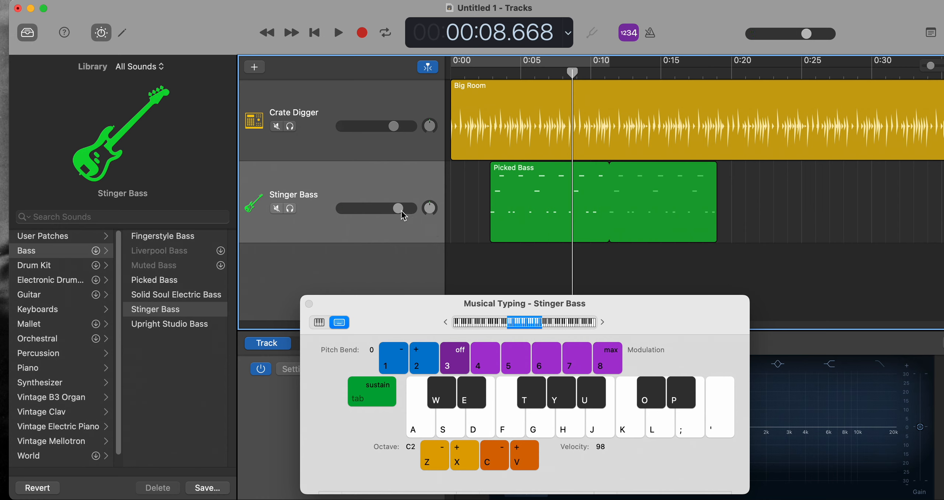
{"action": "left_click_drag", "start_coordinate": [396, 210], "coordinate": [401, 208]}
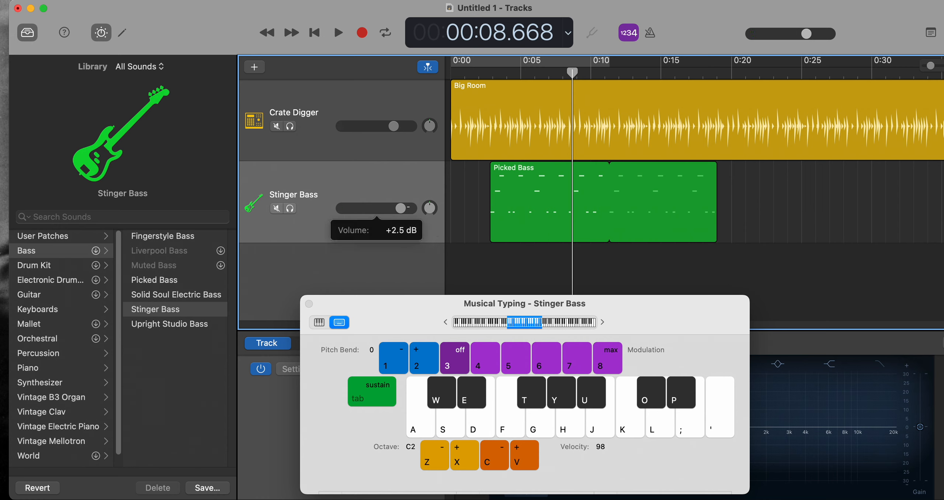
Resume playback from about 0:09 and check the bass level against the drums until about 0:17.
{"action": "key", "text": "space"}
{"action": "key", "text": "h"}
{"action": "key", "text": "k"}
{"action": "key", "text": "f"}
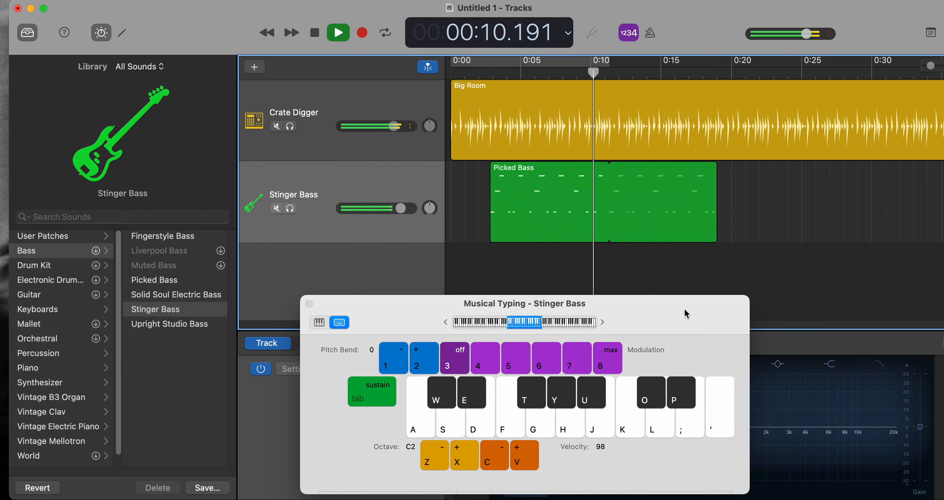
{"action": "key", "text": "k"}
{"action": "key", "text": "f"}
{"action": "key", "text": "k"}
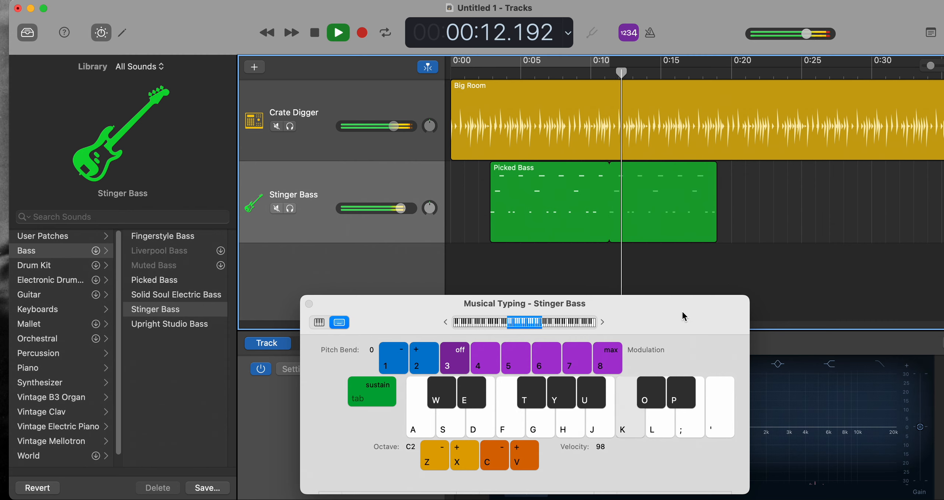
{"action": "key", "text": "f"}
{"action": "key", "text": "k"}
{"action": "key", "text": "f"}
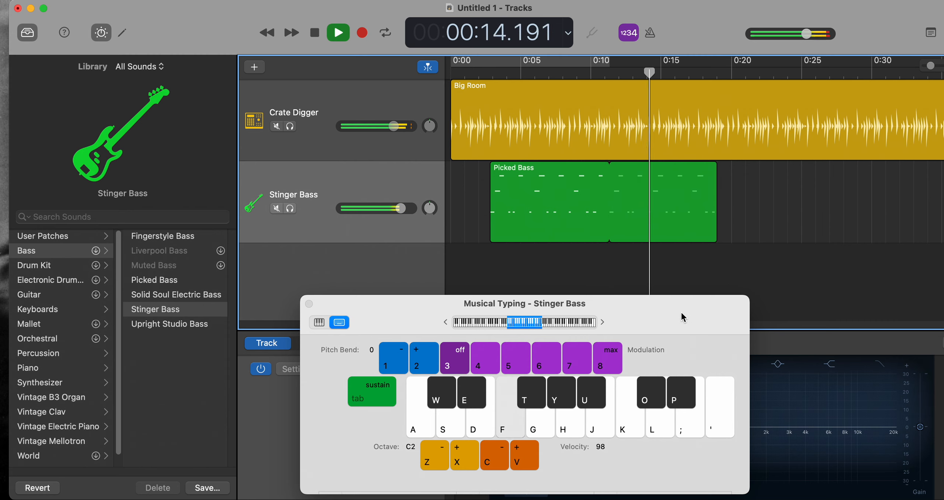
{"action": "key", "text": "k"}
{"action": "key", "text": "f"}
{"action": "key", "text": "f"}
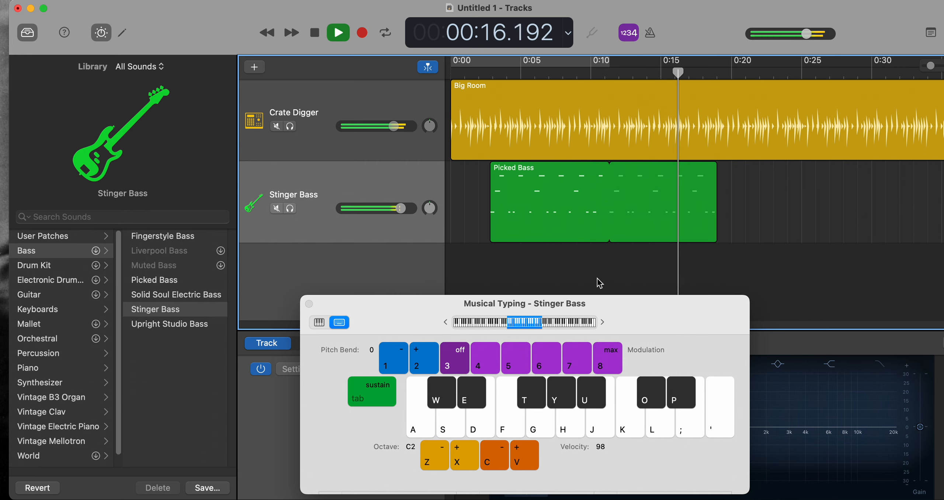
{"action": "key", "text": "k"}
{"action": "key", "text": "space"}
Show the Stinger Bass track's Smart Controls and move the Musical Typing window aside to uncover them.
{"action": "left_click_drag", "start_coordinate": [668, 315], "coordinate": [290, 340]}
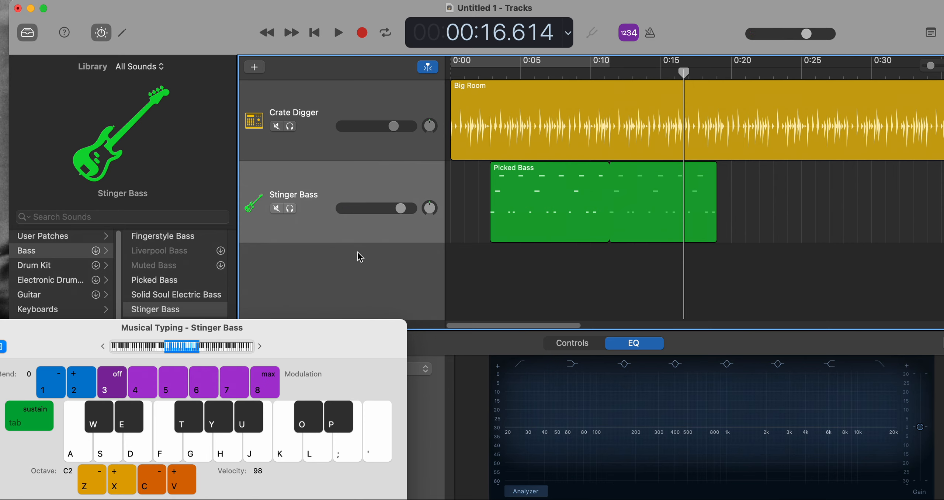
{"action": "double_click", "coordinate": [348, 191]}
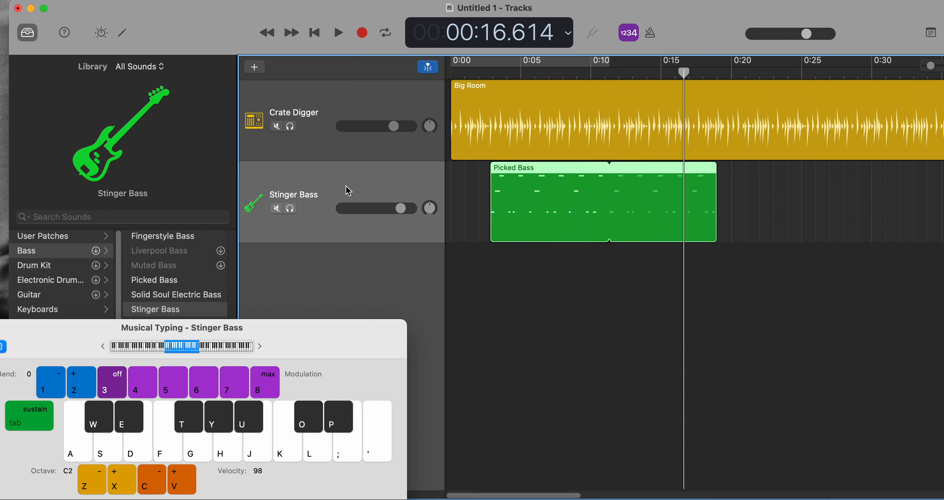
{"action": "double_click", "coordinate": [349, 191]}
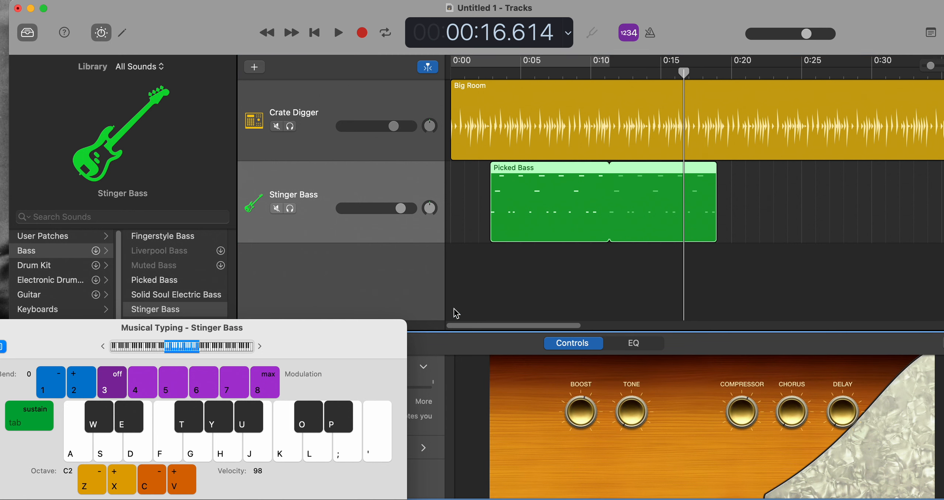
{"action": "left_click", "coordinate": [328, 176]}
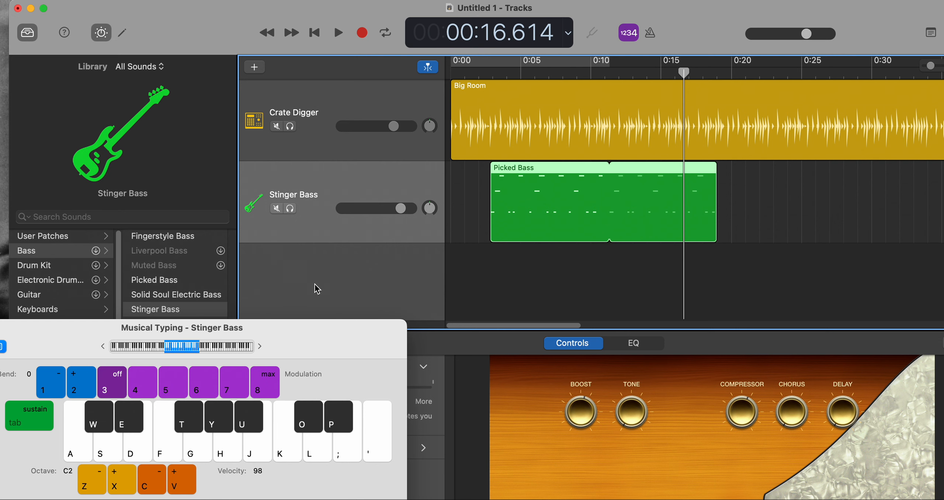
{"action": "left_click_drag", "start_coordinate": [354, 334], "coordinate": [308, 287]}
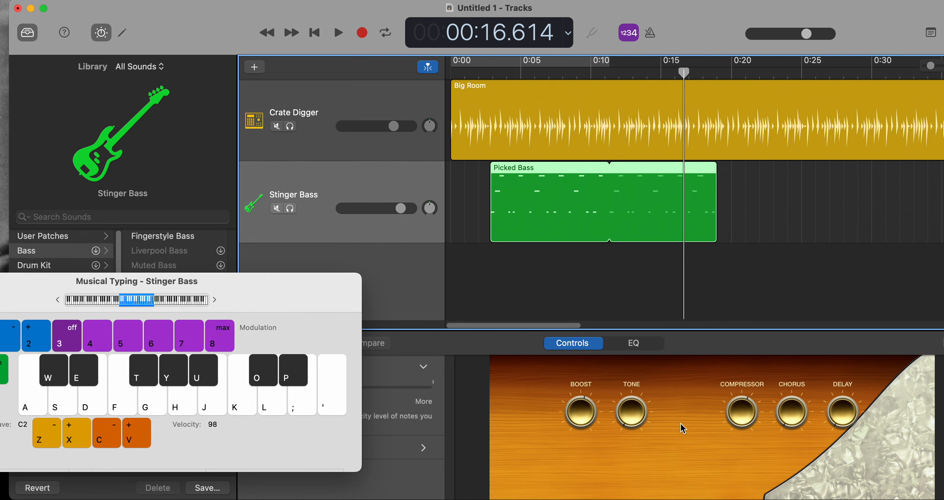
Adjust the Stinger Bass's Delay, playing both tracks from about 0:04 to hear it, and stop at about 0:11.
{"action": "left_click", "coordinate": [835, 421]}
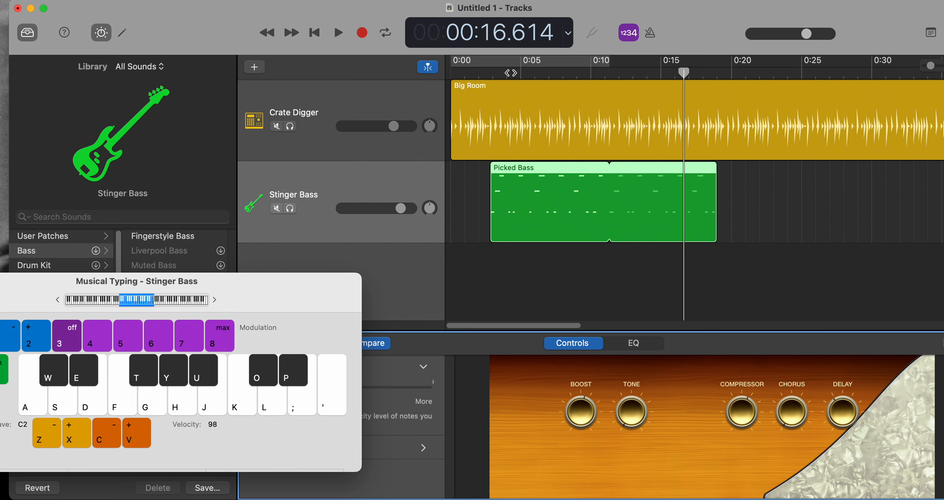
{"action": "left_click", "coordinate": [504, 71]}
{"action": "key", "text": "space"}
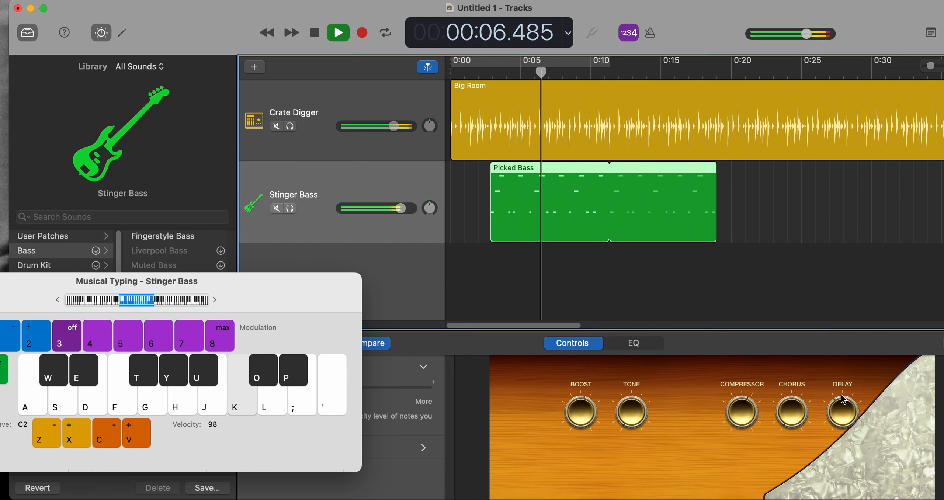
{"action": "left_click", "coordinate": [842, 380]}
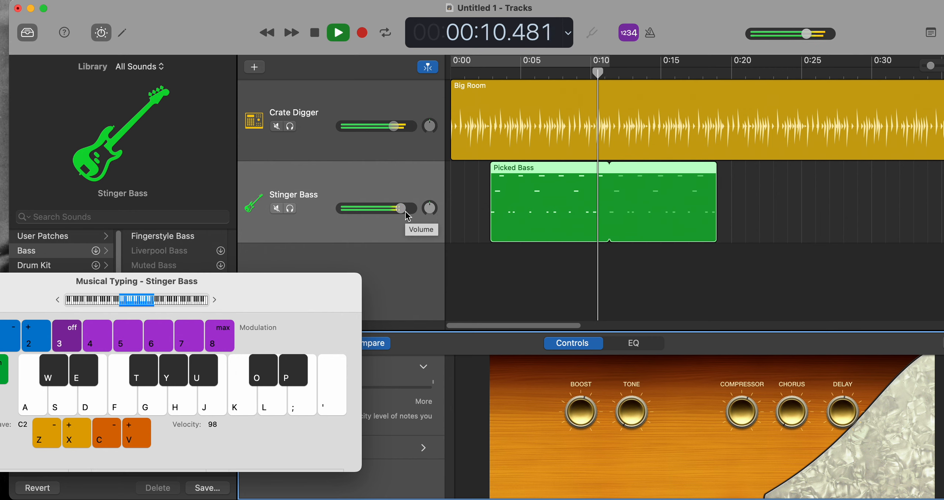
{"action": "key", "text": "space"}
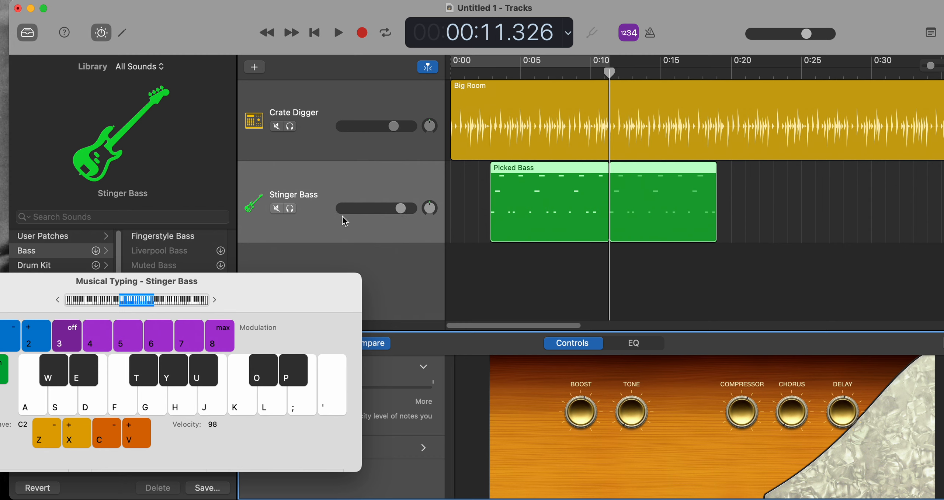
Solo the Stinger Bass track and play it from about 0:05.
{"action": "left_click", "coordinate": [291, 209]}
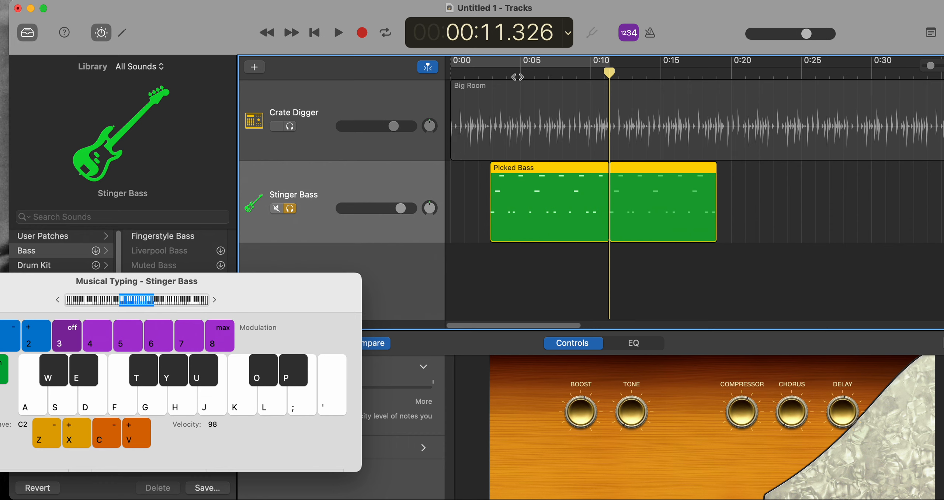
{"action": "left_click", "coordinate": [517, 77]}
{"action": "key", "text": "space"}
{"action": "key", "text": "k"}
{"action": "key", "text": "f"}
{"action": "key", "text": "h"}
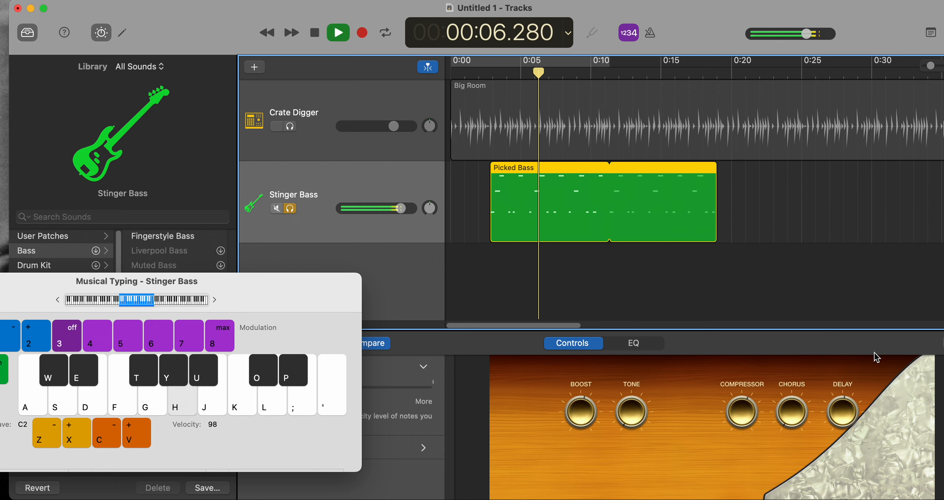
Adjust the Stinger Bass's Chorus during playback, stop, and return the playhead to about 0:06.
{"action": "left_click_drag", "start_coordinate": [792, 415], "coordinate": [781, 368]}
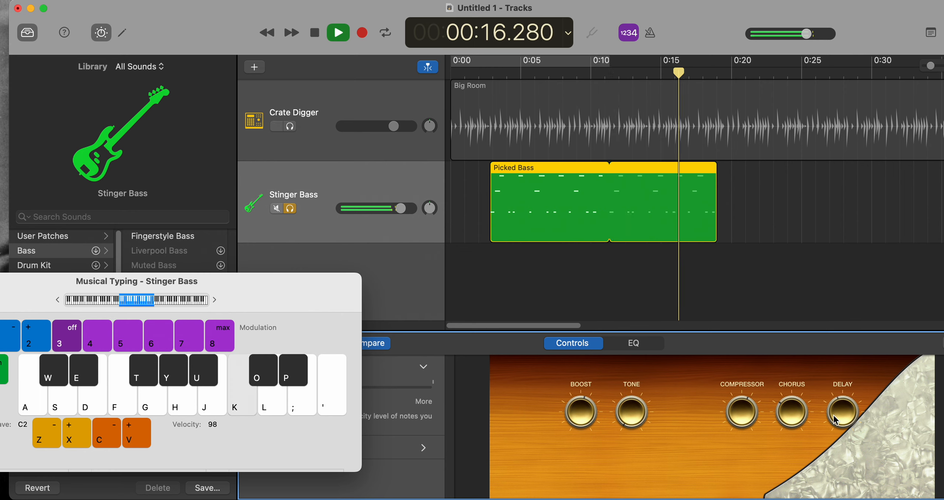
{"action": "key", "text": "space"}
{"action": "left_click", "coordinate": [527, 74]}
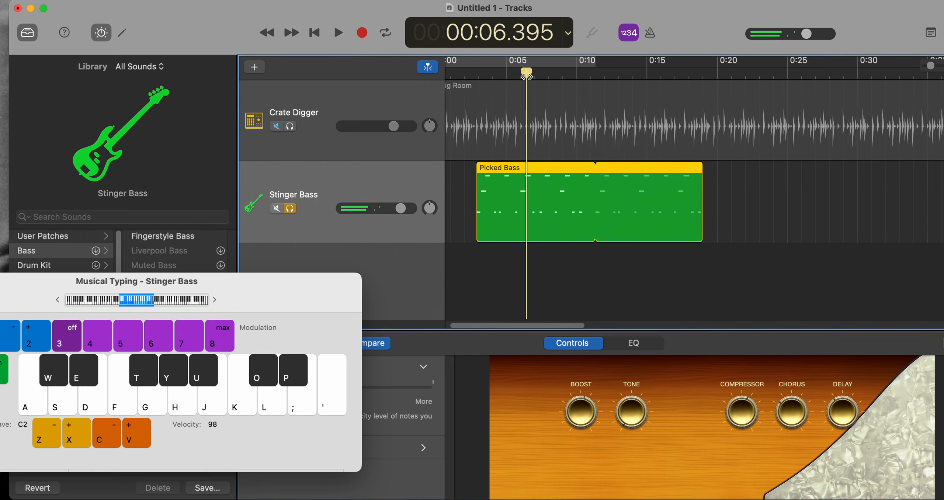
Turn off solo on the Stinger Bass track and deselect its region.
{"action": "left_click", "coordinate": [290, 209]}
{"action": "left_click", "coordinate": [464, 183]}
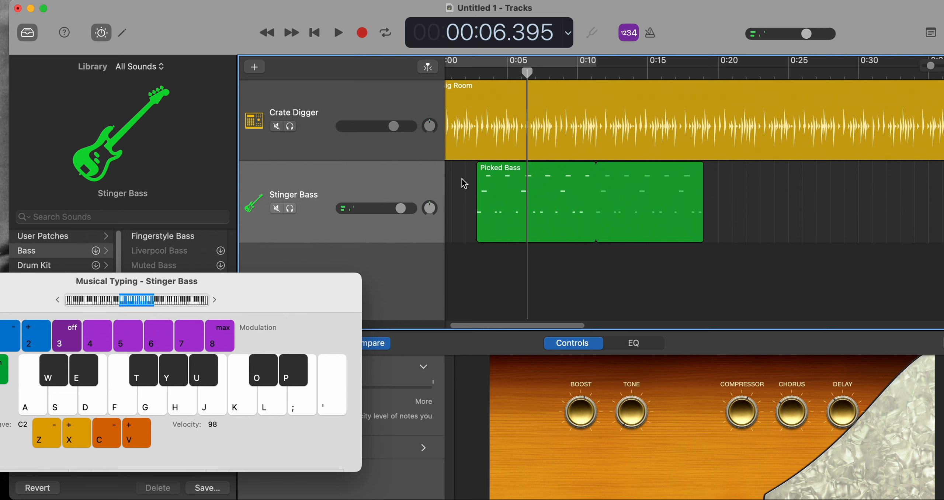
{"action": "scroll", "coordinate": [464, 183], "scroll_direction": "left", "scroll_amount": 2}
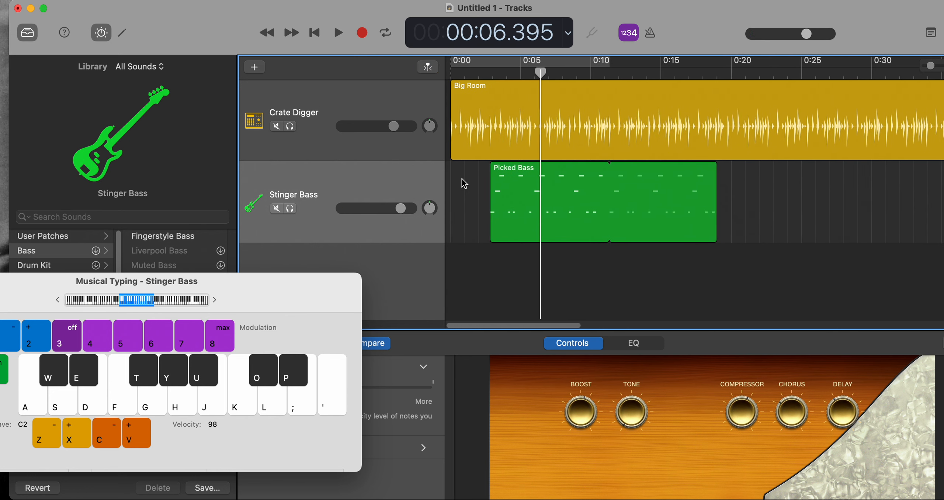
Create a new MIDI software instrument track below the Stinger Bass.
{"action": "left_click", "coordinate": [155, 0]}
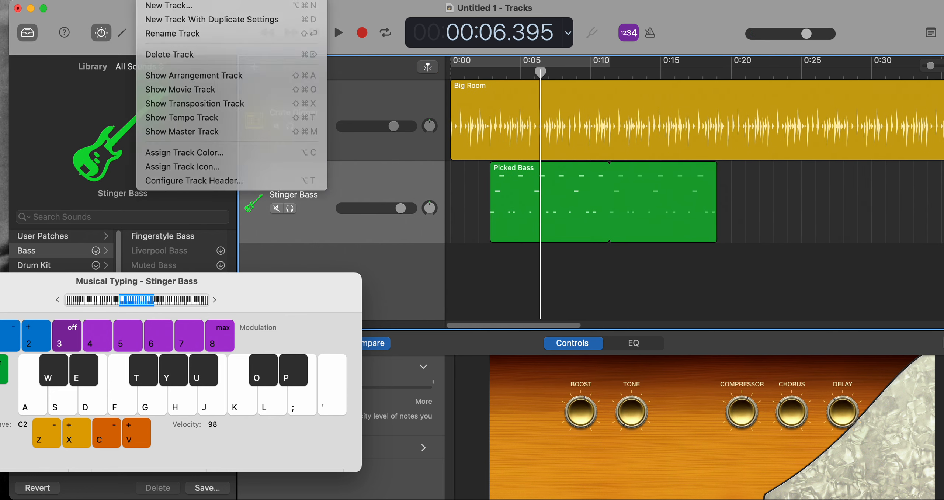
{"action": "left_click", "coordinate": [179, 7]}
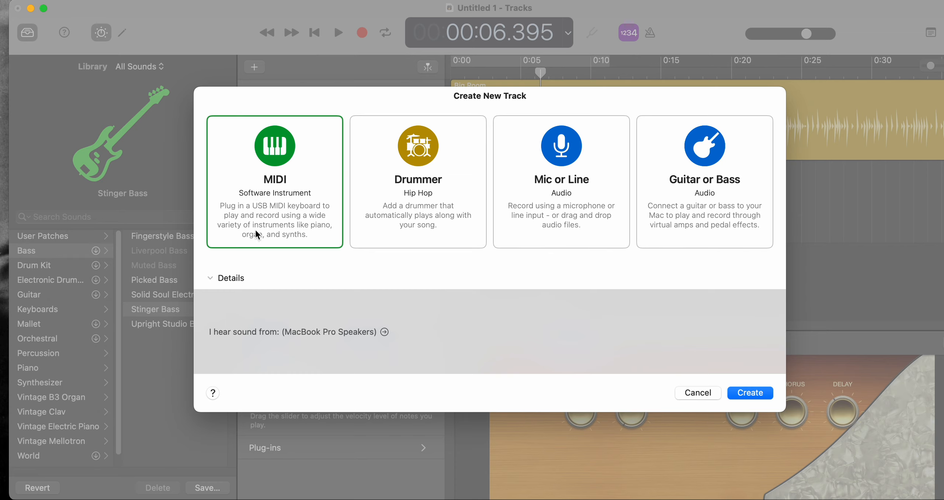
{"action": "left_click", "coordinate": [752, 397]}
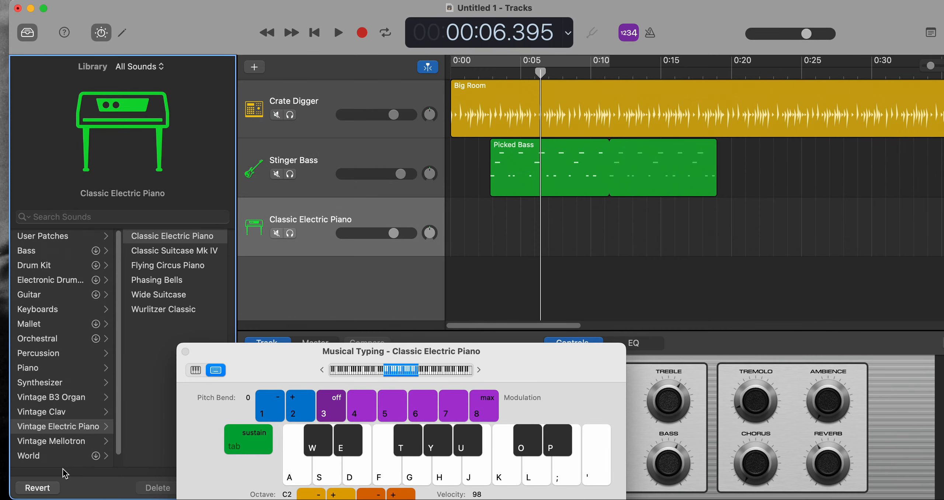
Assign the Circuits And Sounds Lead patch from the Synthesizer Lead sounds to the new track and move the Musical Typing window fully into view.
{"action": "left_click", "coordinate": [35, 384]}
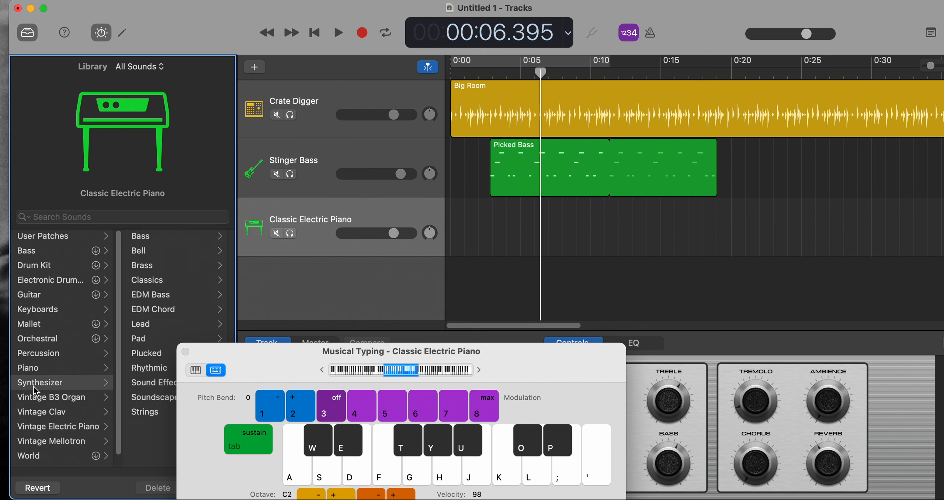
{"action": "left_click_drag", "start_coordinate": [211, 347], "coordinate": [302, 363]}
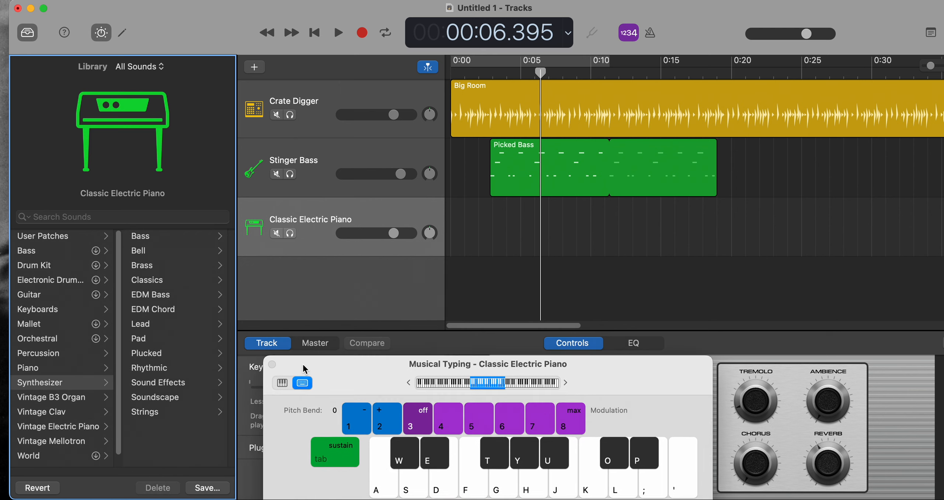
{"action": "left_click", "coordinate": [154, 331]}
{"action": "scroll", "coordinate": [172, 349], "scroll_direction": "down", "scroll_amount": 5}
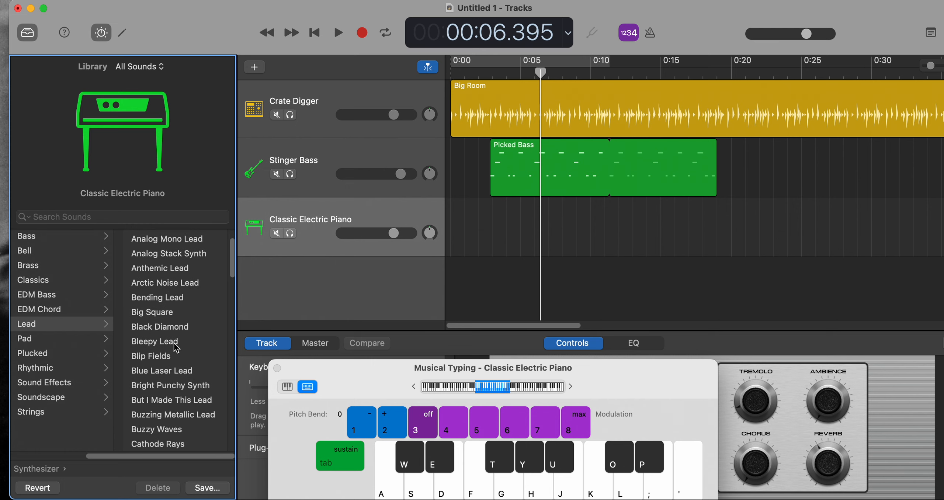
{"action": "left_click", "coordinate": [173, 351]}
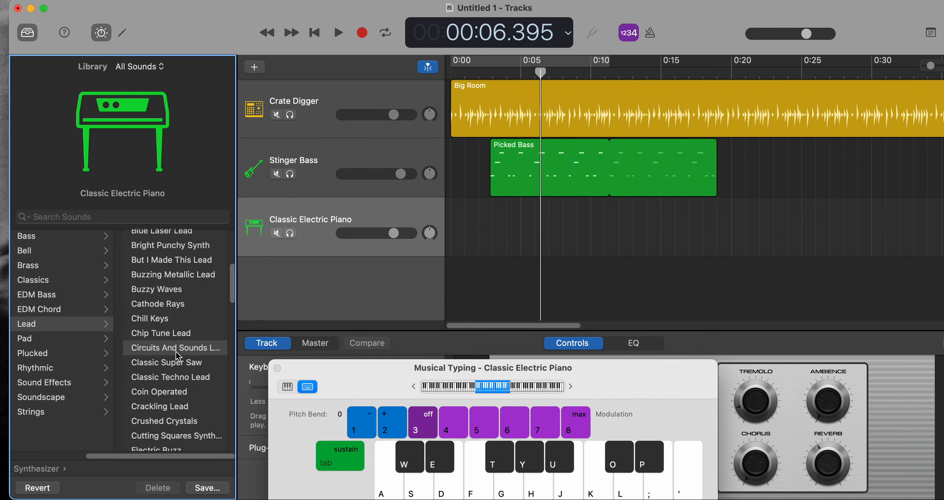
{"action": "left_click_drag", "start_coordinate": [370, 367], "coordinate": [381, 219]}
Switch the new track to Classic Super Saw and audition it with the notes D, S, F, G and J in Musical Typing.
{"action": "left_click", "coordinate": [172, 363]}
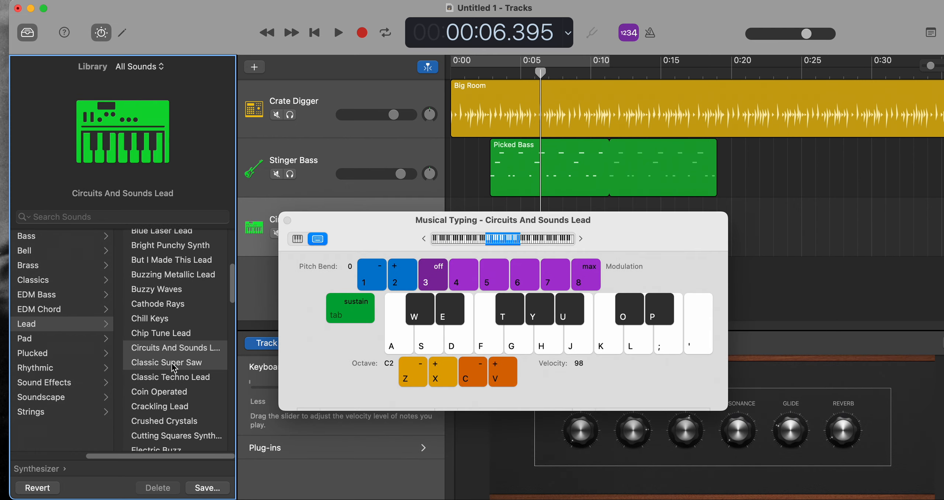
{"action": "left_click", "coordinate": [456, 339]}
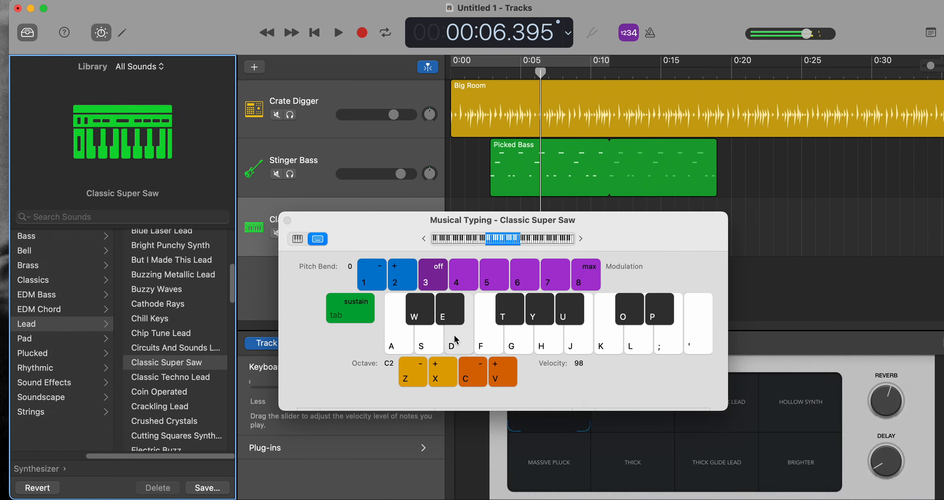
{"action": "left_click", "coordinate": [429, 345]}
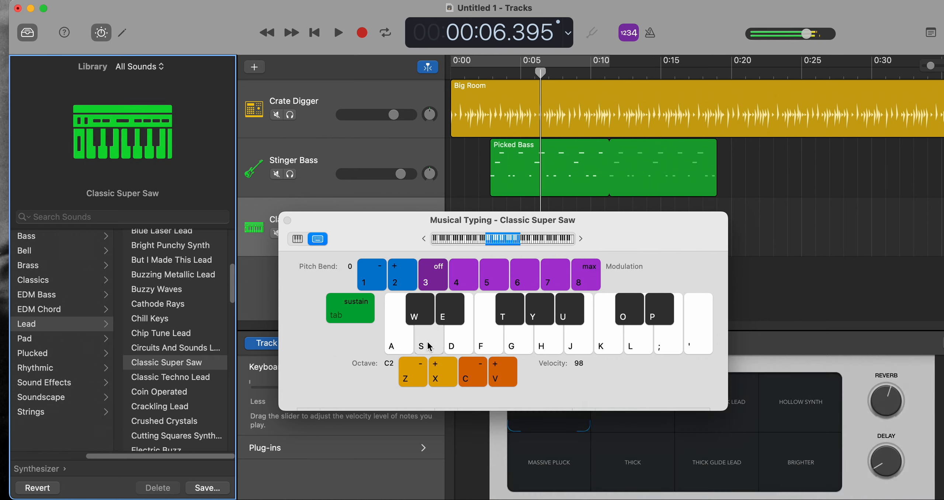
{"action": "left_click", "coordinate": [481, 346]}
{"action": "left_click", "coordinate": [518, 345]}
{"action": "left_click", "coordinate": [573, 347]}
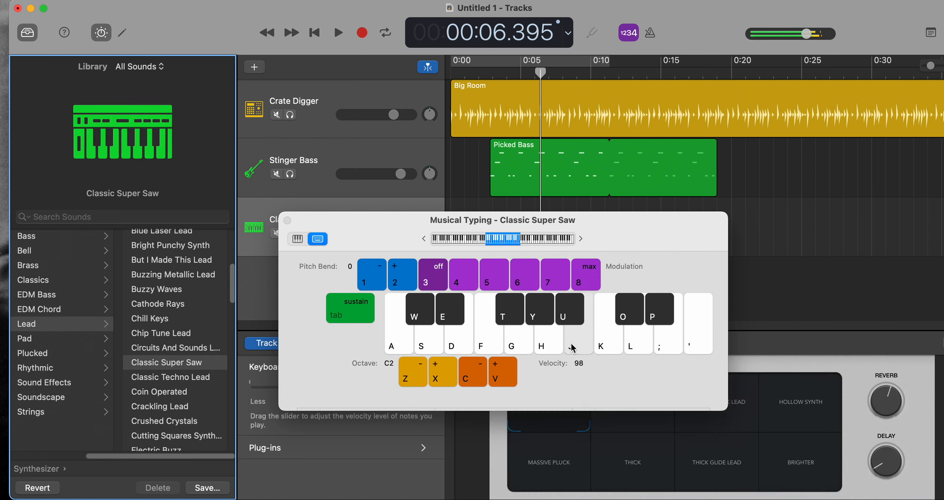
Switch the new track to Crackling Lead and audition it with several Musical Typing notes.
{"action": "left_click", "coordinate": [157, 408]}
{"action": "left_click", "coordinate": [410, 333]}
{"action": "left_click", "coordinate": [425, 338]}
{"action": "left_click", "coordinate": [457, 343]}
{"action": "left_click", "coordinate": [531, 346]}
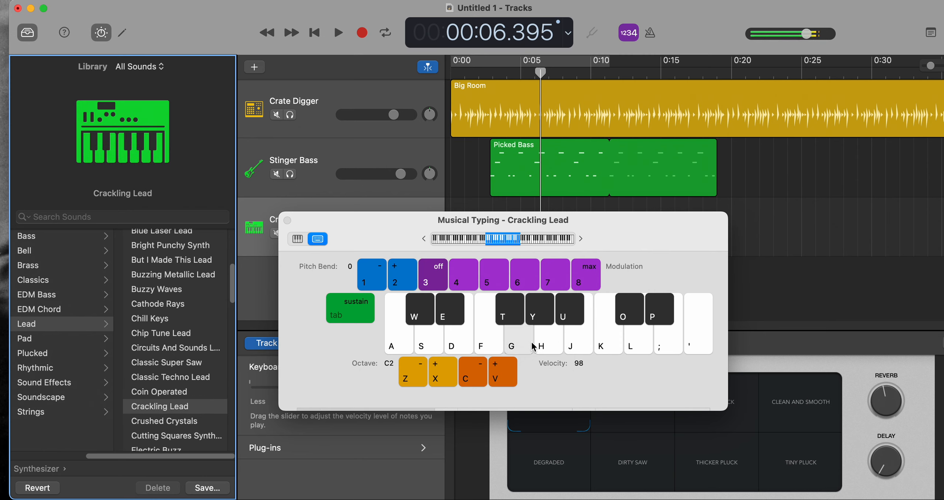
{"action": "left_click_drag", "start_coordinate": [532, 342], "coordinate": [487, 343]}
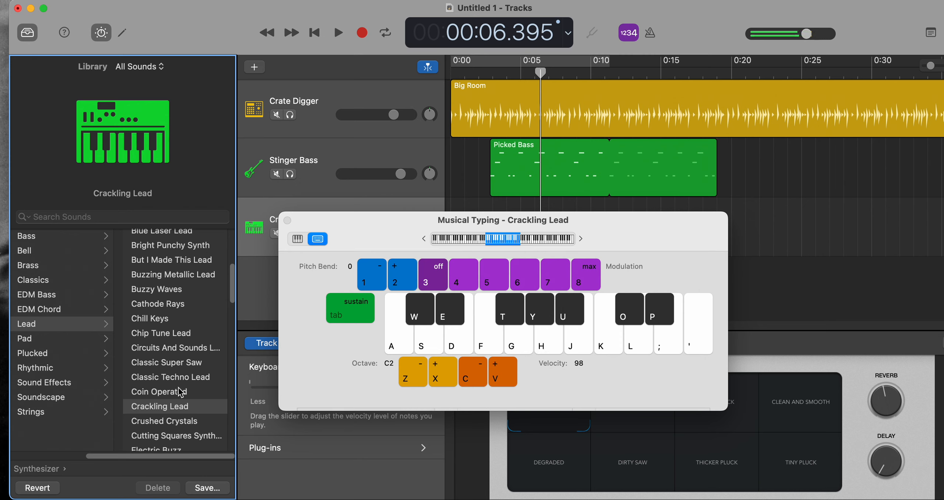
Switch the new track to Epic Hook Synth and audition it with the D and F keys in Musical Typing.
{"action": "scroll", "coordinate": [179, 389], "scroll_direction": "down", "scroll_amount": 1}
{"action": "scroll", "coordinate": [174, 390], "scroll_direction": "down", "scroll_amount": 10}
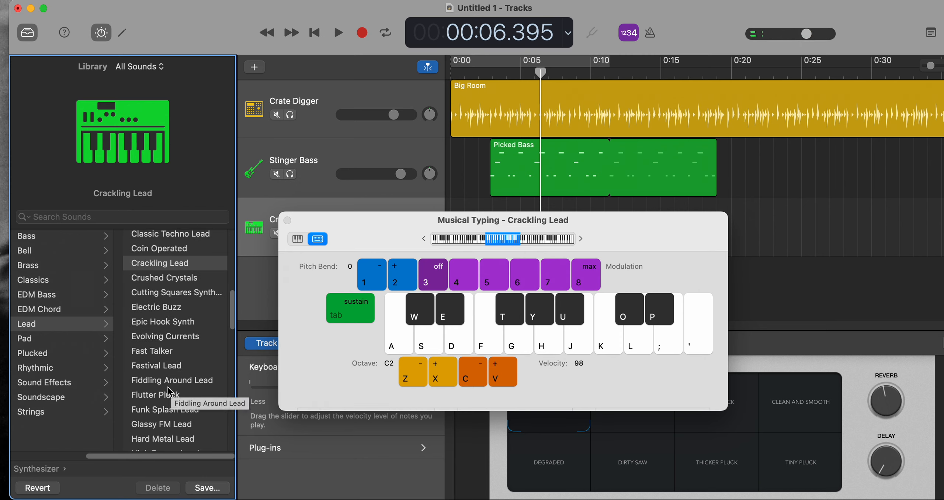
{"action": "left_click", "coordinate": [176, 327]}
{"action": "left_click", "coordinate": [461, 346]}
{"action": "left_click", "coordinate": [484, 350]}
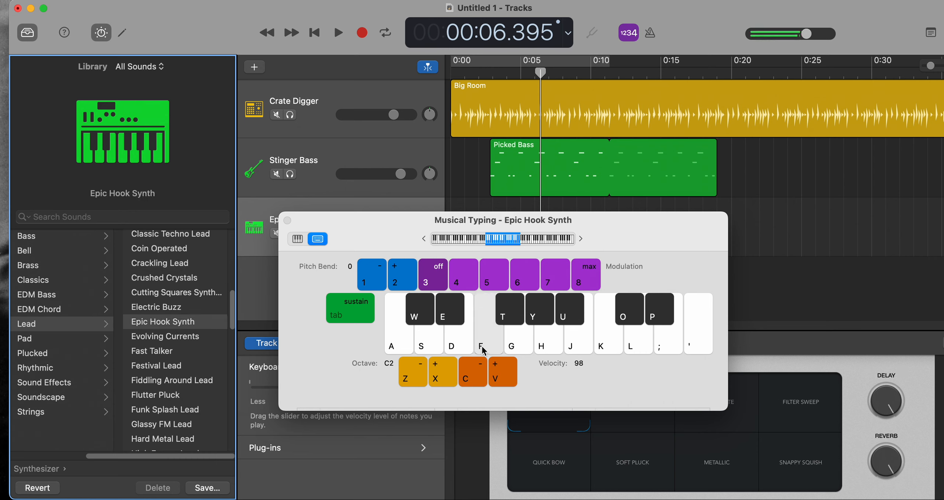
Set the Musical Typing octave to C3 and velocity to 93, and test the Epic Hook Synth with a few low notes.
{"action": "key", "text": "x"}
{"action": "key", "text": "c"}
{"action": "left_click", "coordinate": [433, 349]}
{"action": "left_click", "coordinate": [396, 343]}
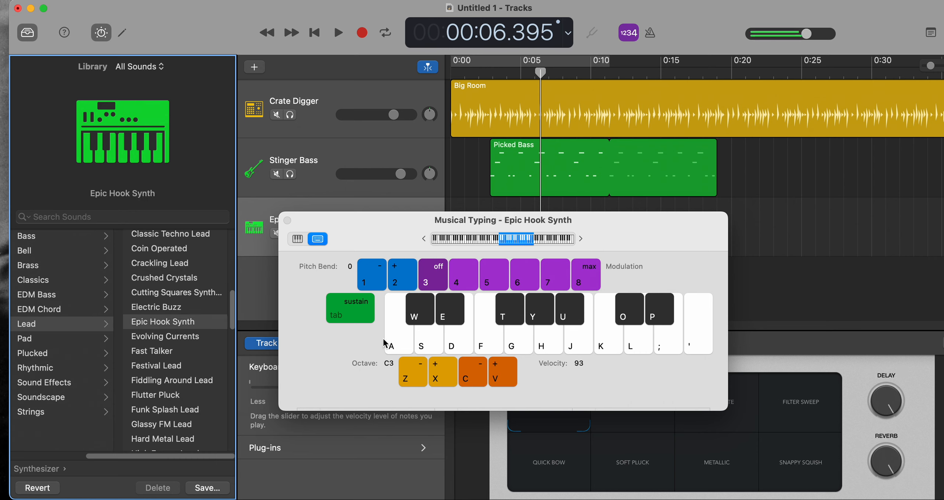
{"action": "left_click", "coordinate": [399, 345]}
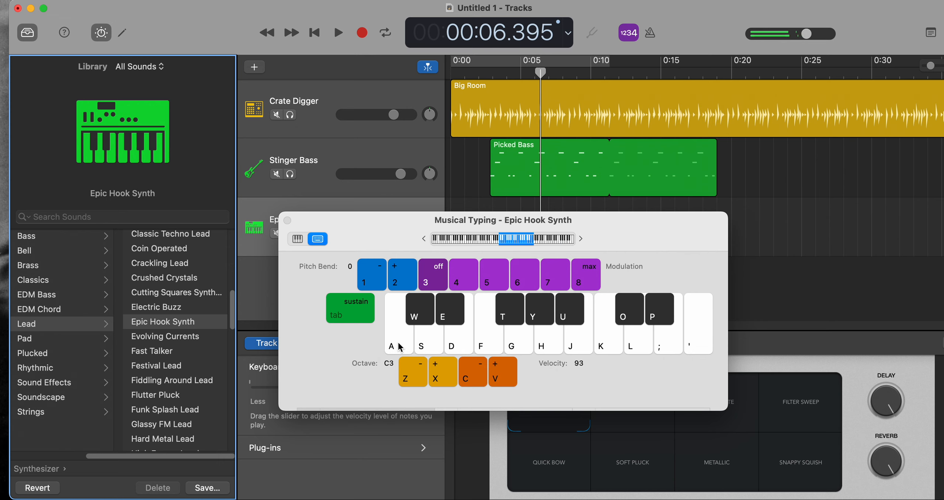
Move Musical Typing below the tracks, rehearse a synth melody over playback from about 0:02, and stop at about 0:16.
{"action": "left_click_drag", "start_coordinate": [613, 218], "coordinate": [578, 324]}
{"action": "left_click", "coordinate": [483, 73]}
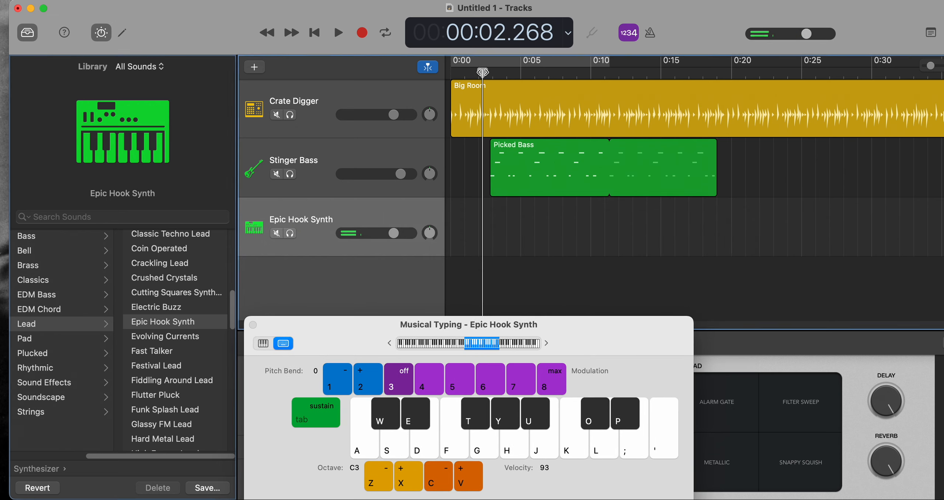
{"action": "key", "text": "space"}
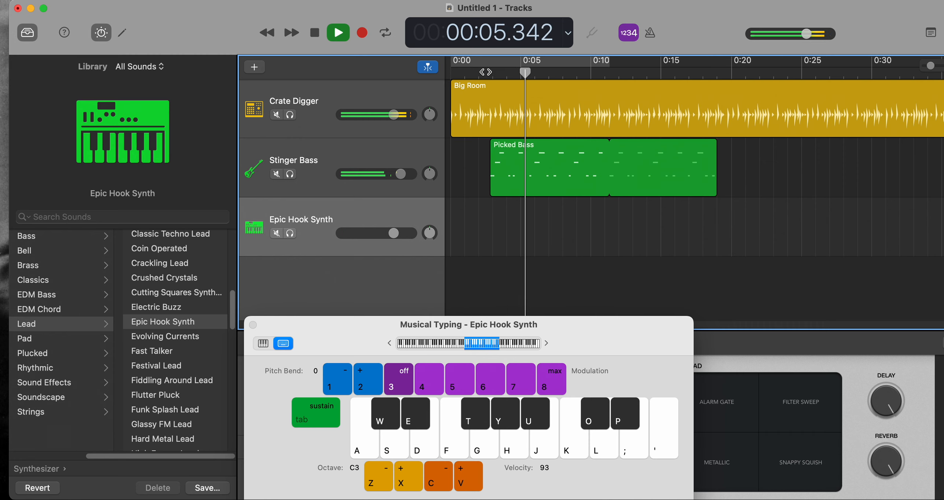
{"action": "key", "text": "g"}
{"action": "key", "text": "l"}
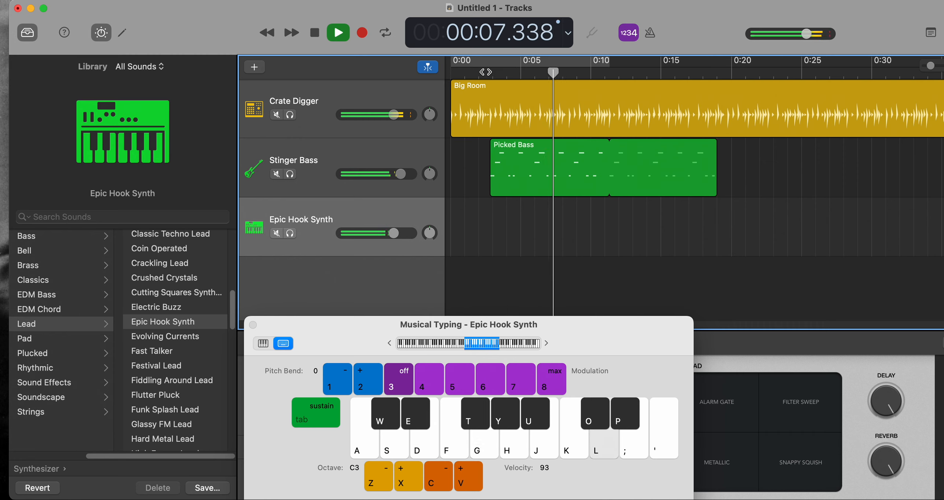
{"action": "key", "text": "s"}
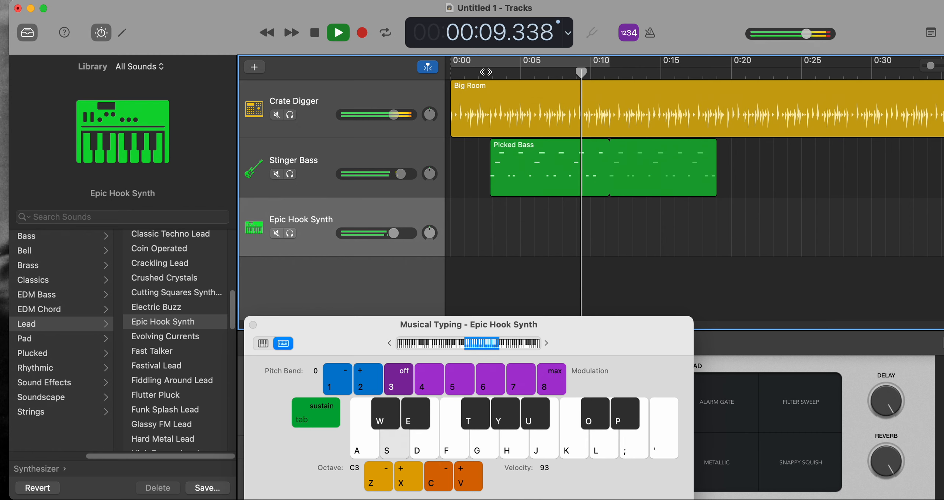
{"action": "key", "text": "g"}
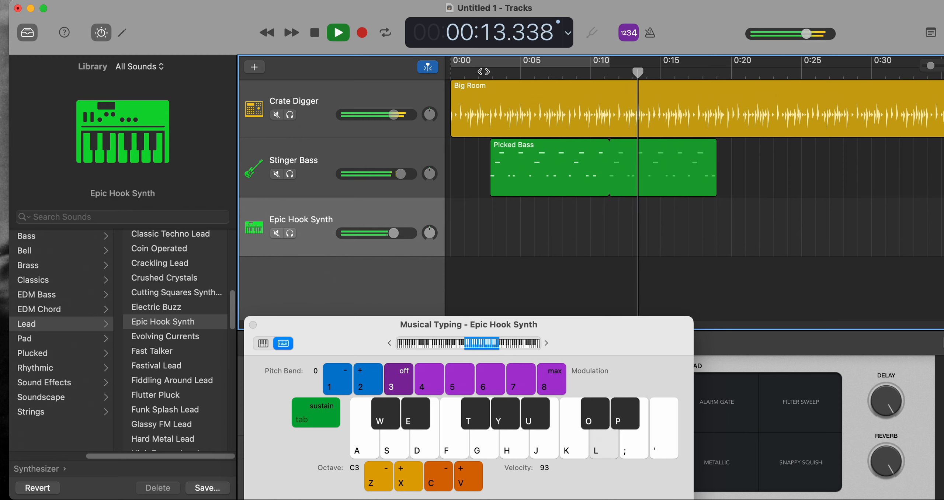
{"action": "key", "text": "d"}
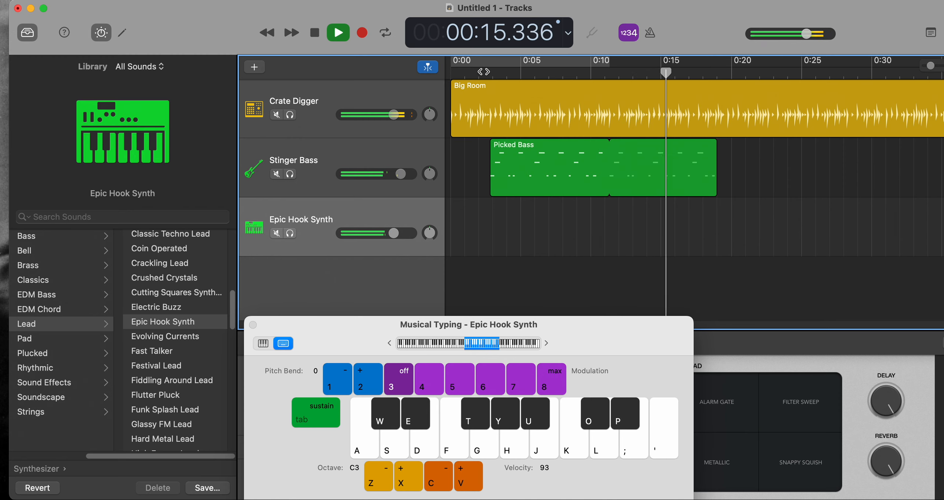
{"action": "key", "text": "space"}
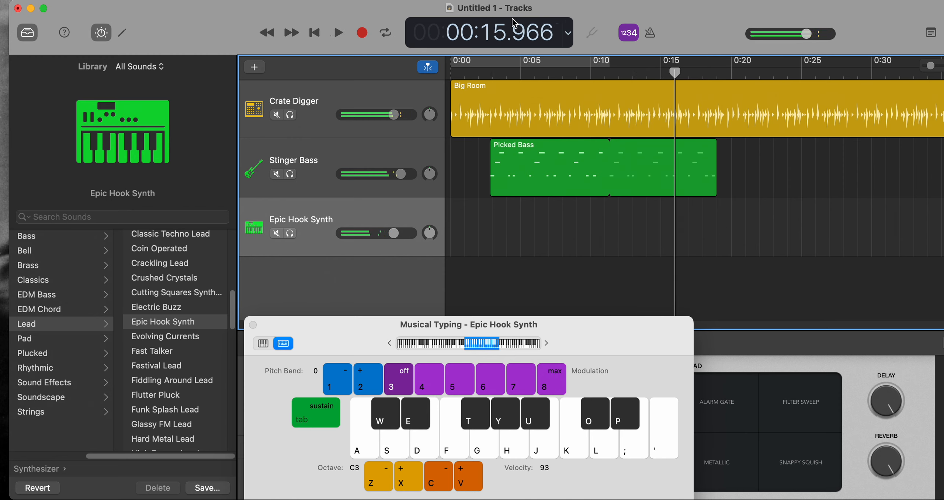
Return the playhead to about 0:03 and lower the Epic Hook Synth track's volume slightly.
{"action": "left_click", "coordinate": [493, 70]}
{"action": "left_click_drag", "start_coordinate": [392, 236], "coordinate": [388, 235]}
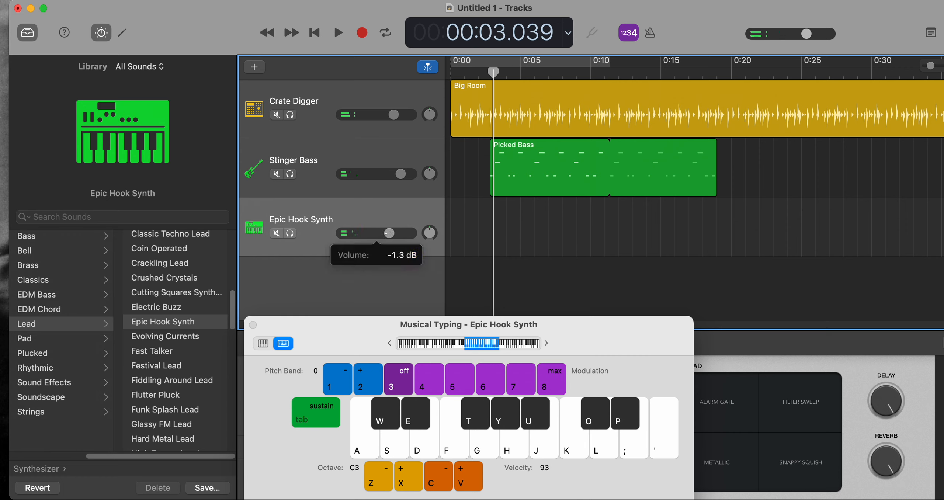
Record an Epic Hook Synth melody with the Musical Typing notes H, K, F, L, K and G, stopping at about 0:20.
{"action": "left_click", "coordinate": [362, 33]}
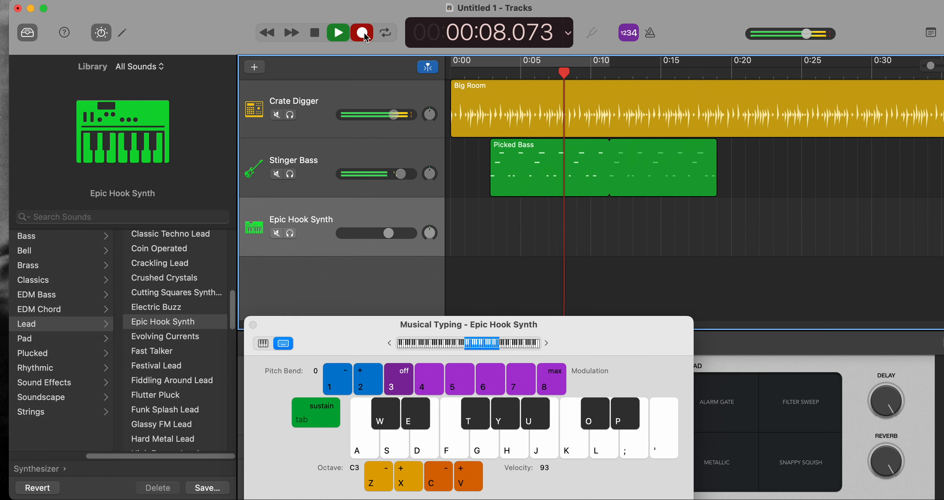
{"action": "key", "text": "h"}
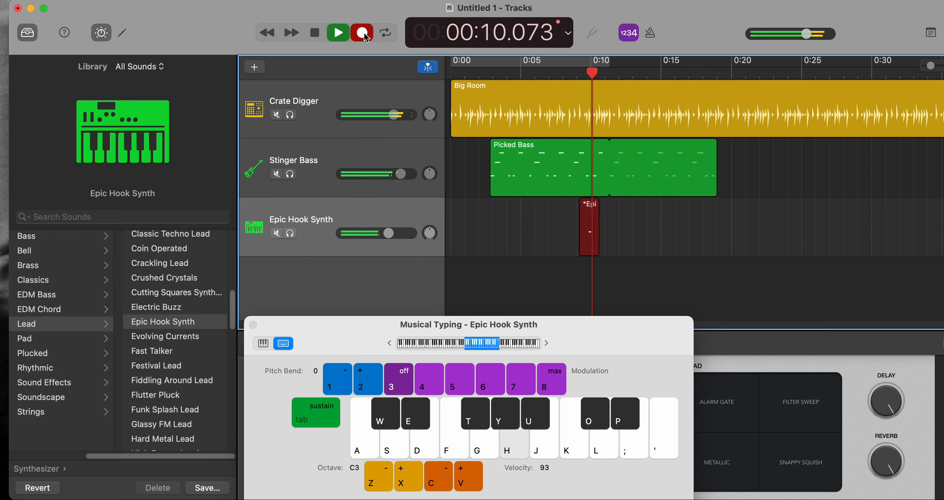
{"action": "key", "text": "k"}
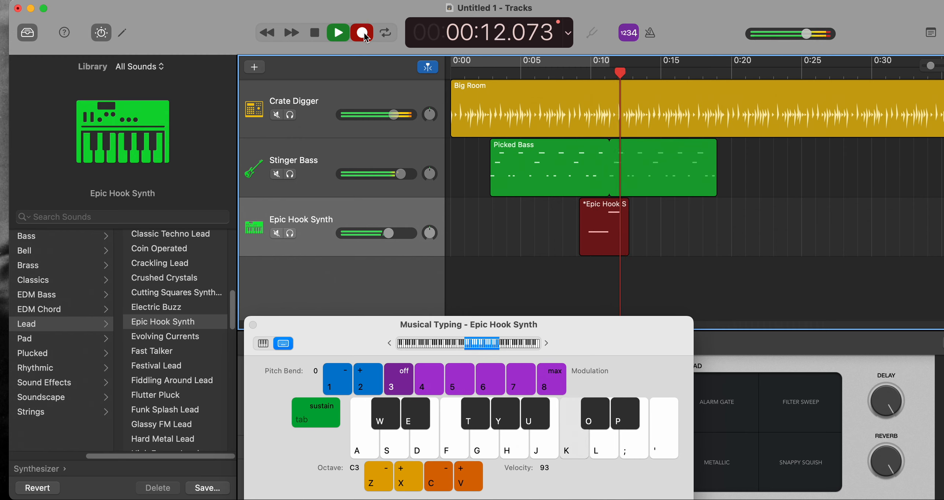
{"action": "key", "text": "f"}
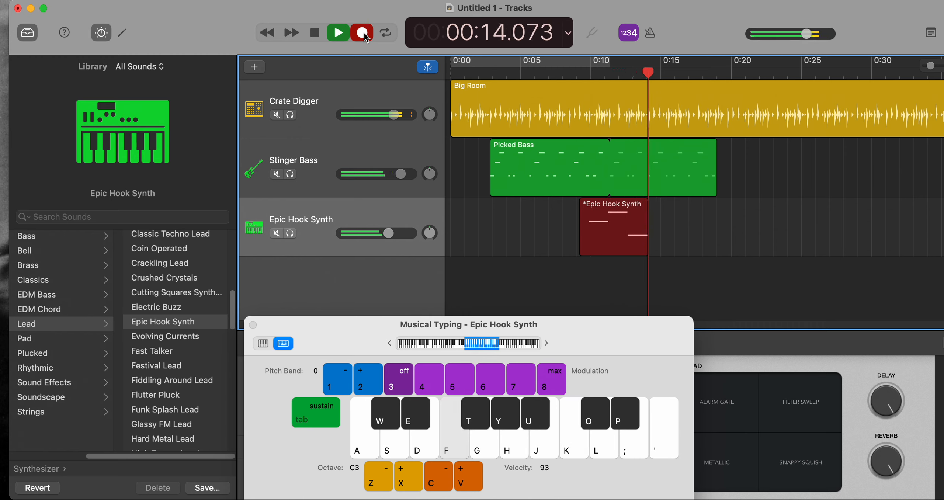
{"action": "key", "text": "l"}
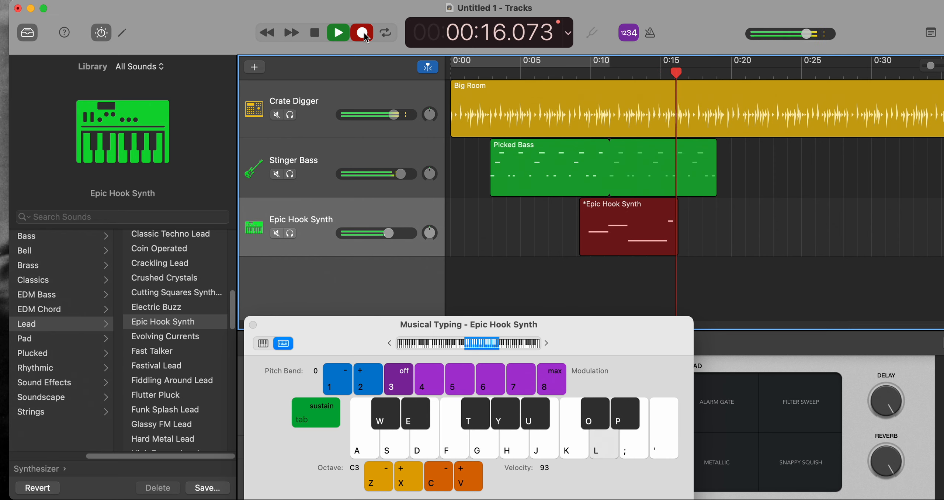
{"action": "key", "text": "k"}
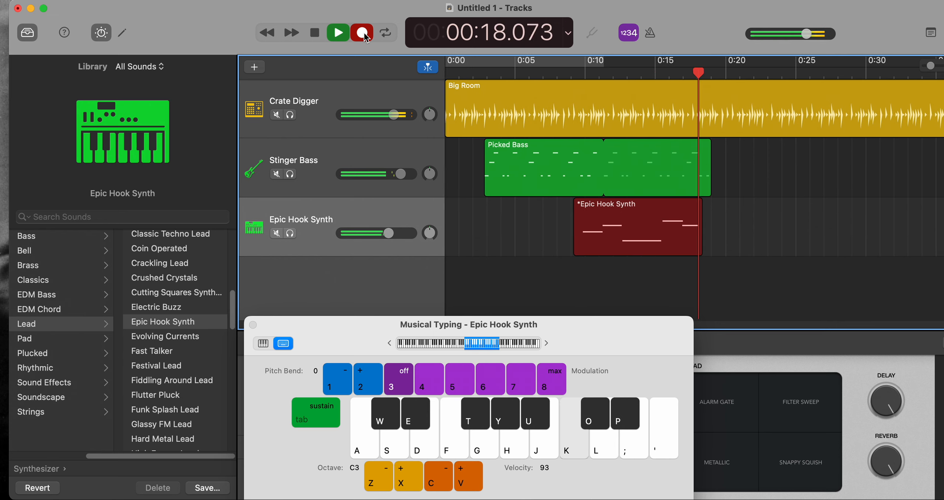
{"action": "key", "text": "g"}
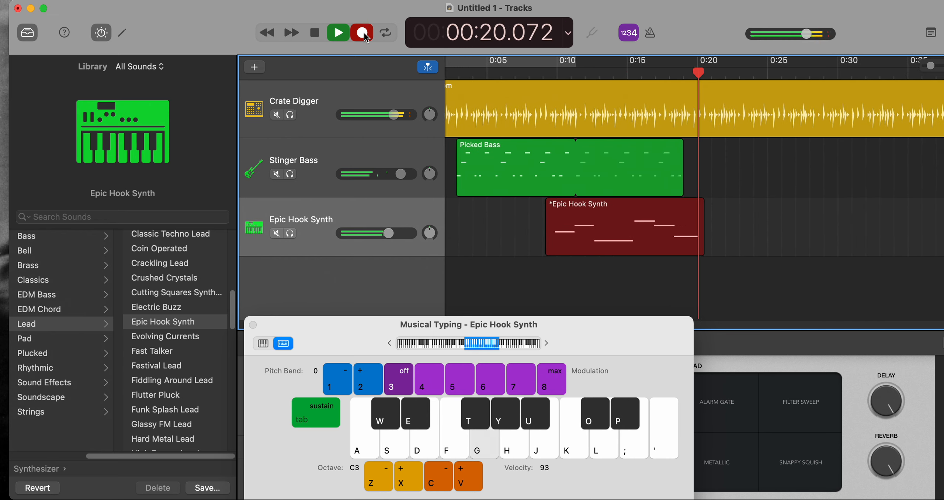
{"action": "key", "text": "space"}
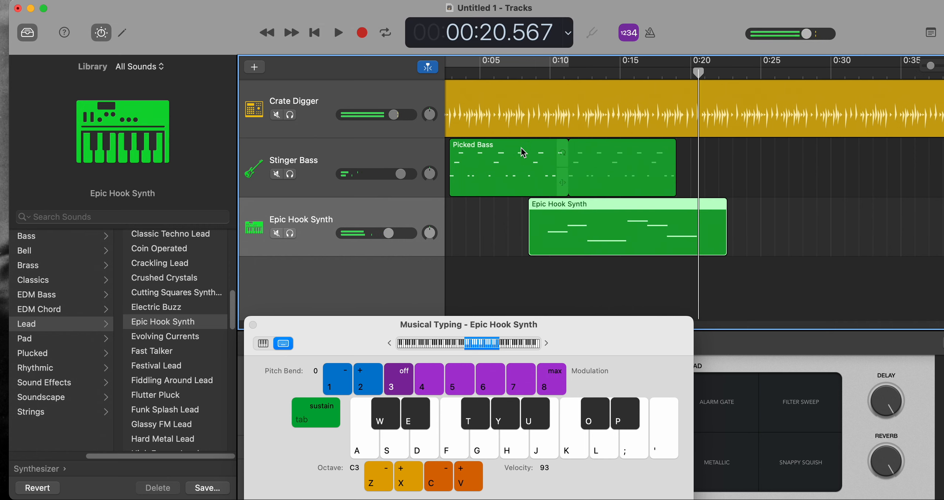
Play back the arrangement with the recorded synth melody from about 0:09 and stop at about 0:19.
{"action": "left_click", "coordinate": [538, 72]}
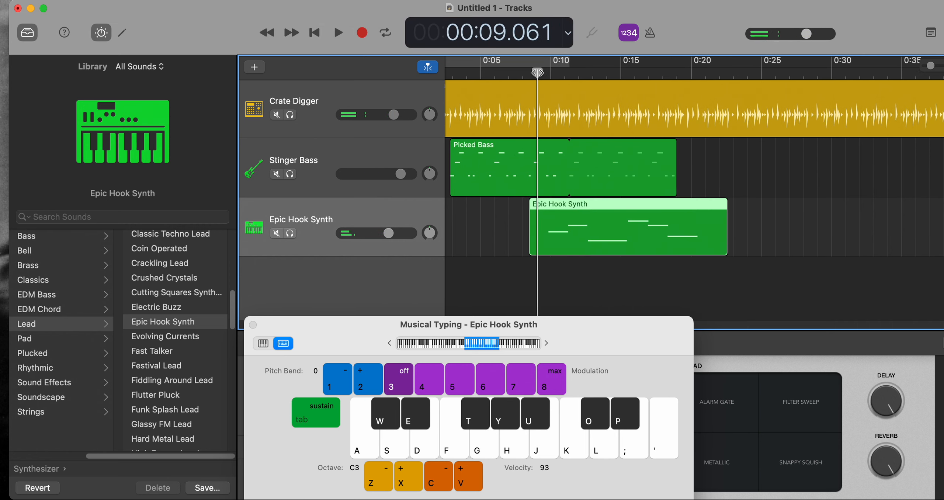
{"action": "key", "text": "space"}
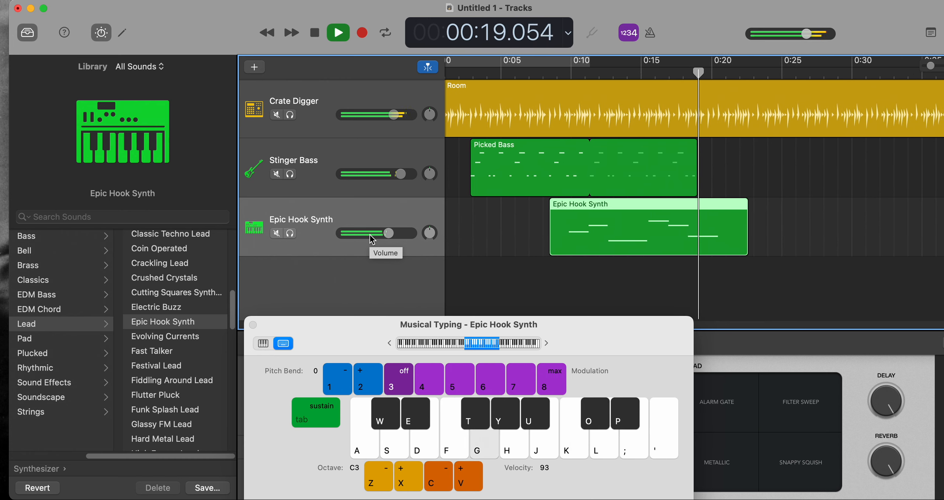
{"action": "key", "text": "space"}
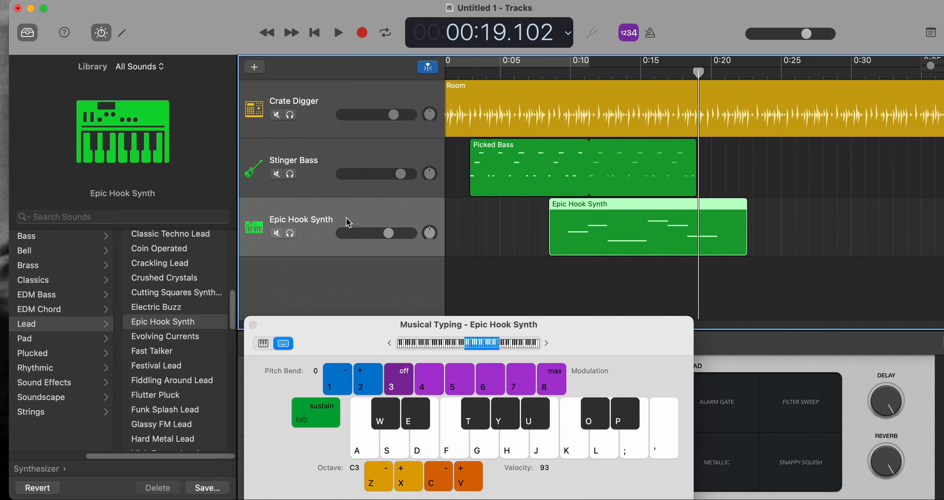
Duplicate the Epic Hook Synth track, raise Musical Typing to octave C4, and test the notes G, F and D on the new track.
{"action": "key", "text": "super+d"}
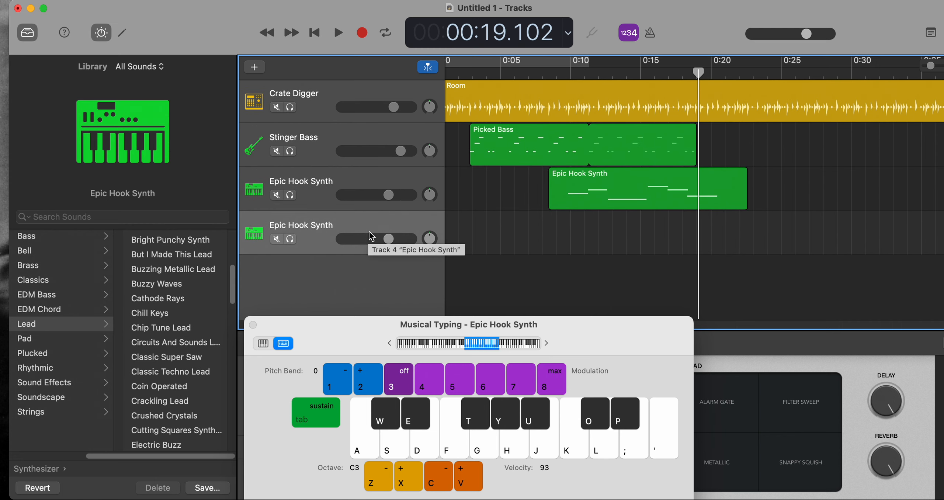
{"action": "left_click", "coordinate": [417, 187]}
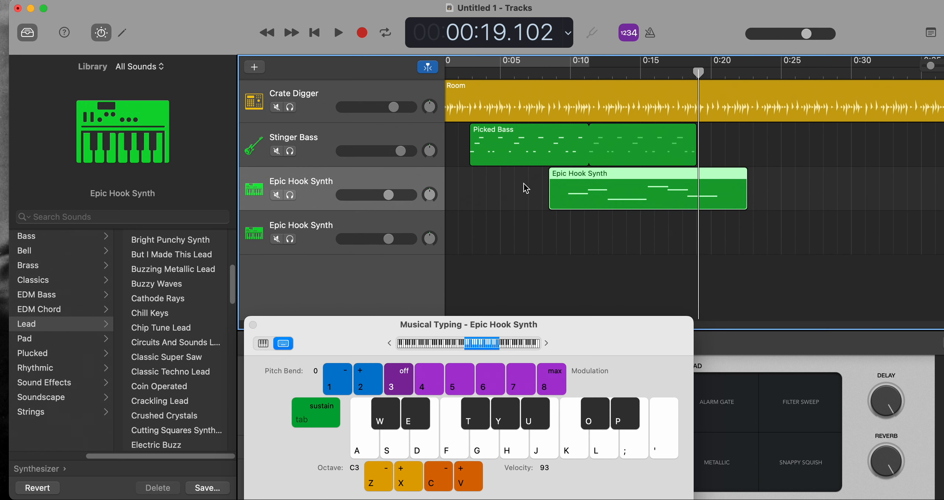
{"action": "left_click", "coordinate": [360, 222]}
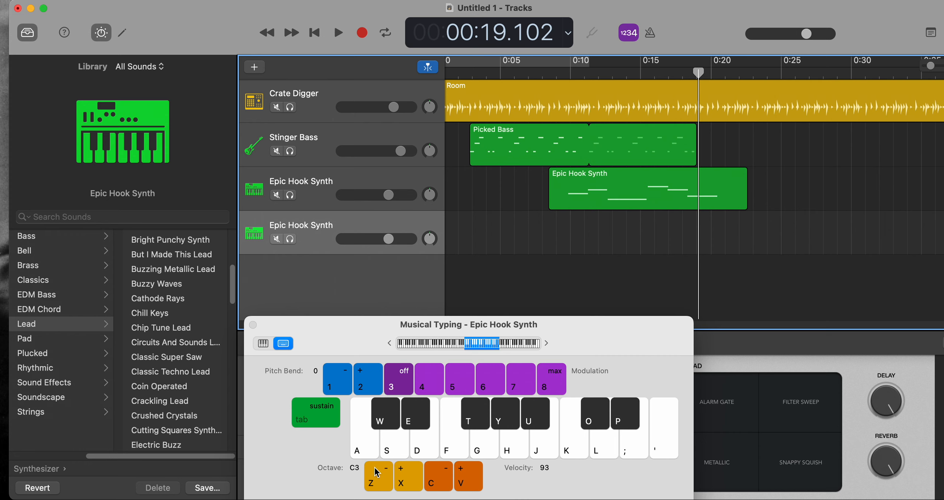
{"action": "left_click", "coordinate": [410, 478]}
{"action": "key", "text": "g"}
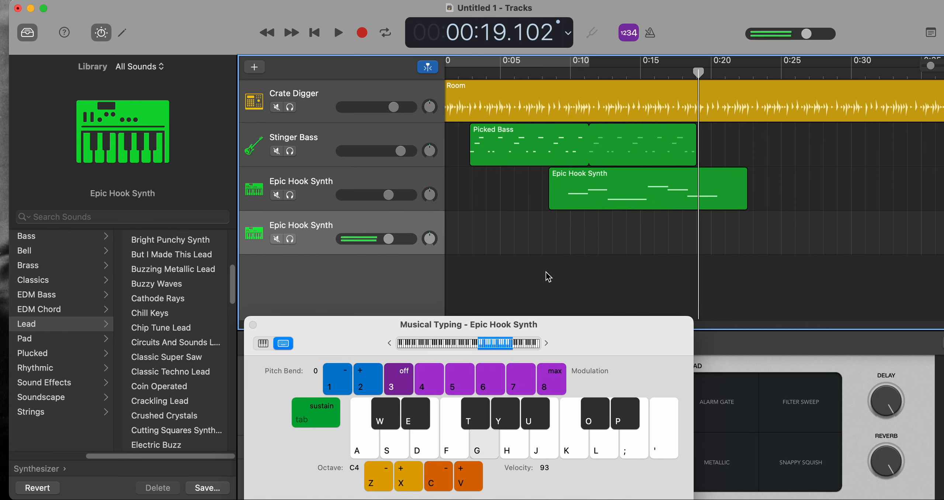
{"action": "key", "text": "f"}
{"action": "key", "text": "d"}
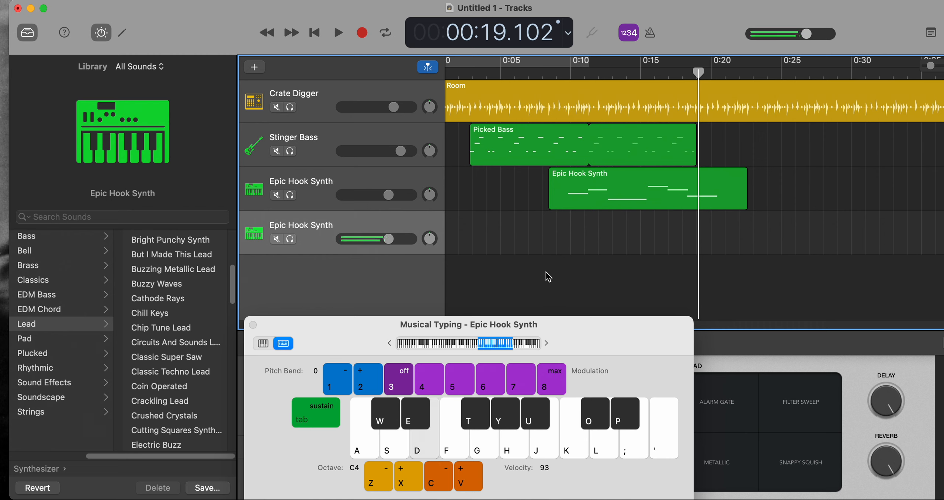
Record a second melody on the duplicated Epic Hook Synth track from about 0:10, using Musical Typing notes F, J, K, L and semicolon, stopping at about 0:27.
{"action": "left_click", "coordinate": [567, 73]}
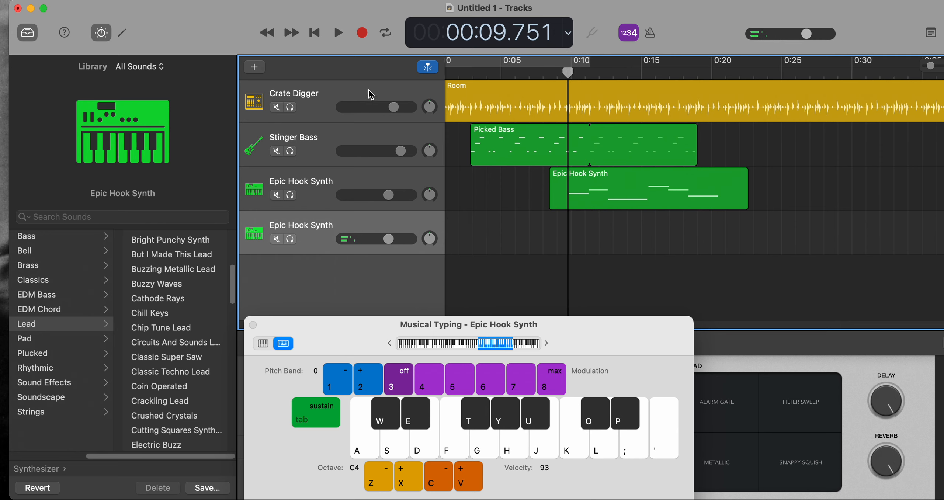
{"action": "left_click", "coordinate": [363, 40]}
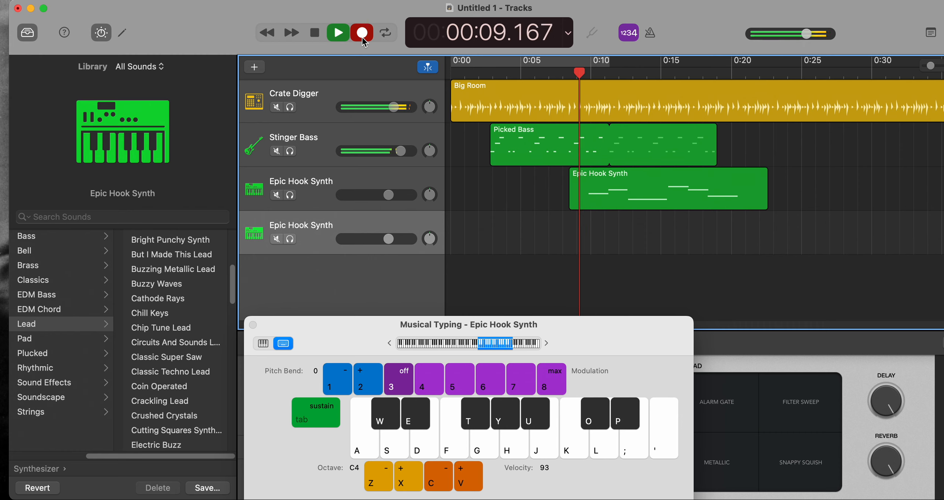
{"action": "key", "text": "k"}
{"action": "key", "text": "j"}
{"action": "key", "text": "f"}
{"action": "key", "text": "k"}
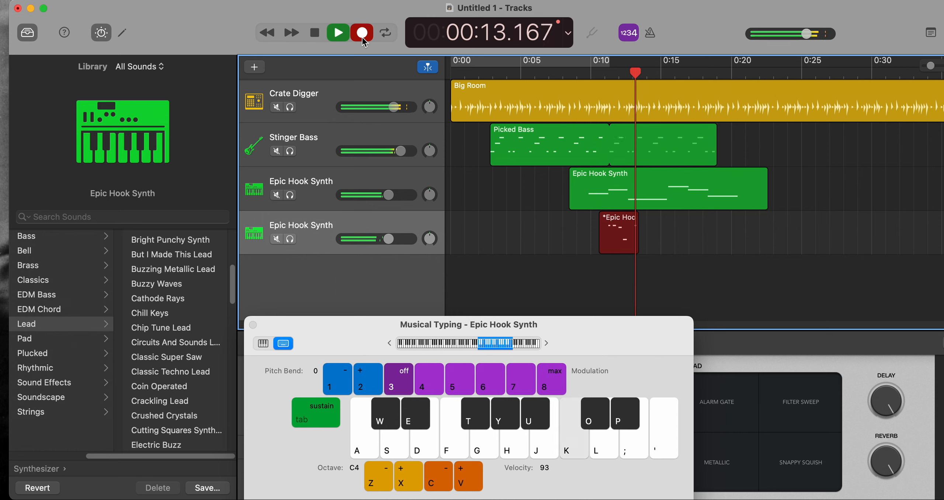
{"action": "key", "text": "l"}
{"action": "key", "text": "k"}
{"action": "key", "text": "k"}
{"action": "key", "text": "j"}
{"action": "key", "text": "k"}
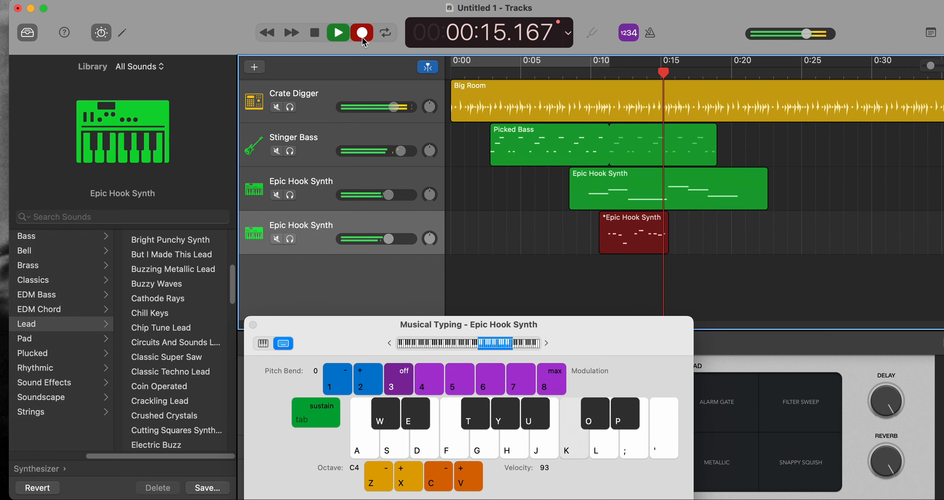
{"action": "key", "text": "semicolon"}
{"action": "key", "text": "k"}
{"action": "key", "text": "k"}
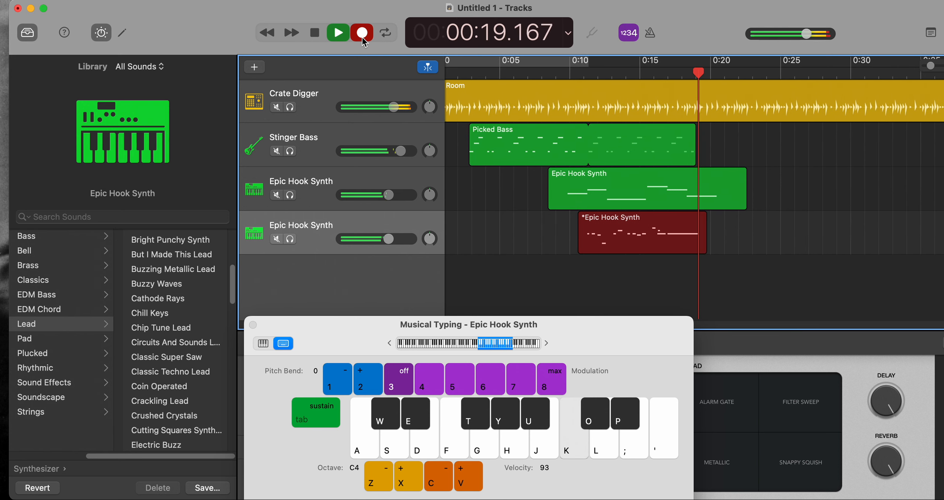
{"action": "key", "text": "j"}
{"action": "key", "text": "l"}
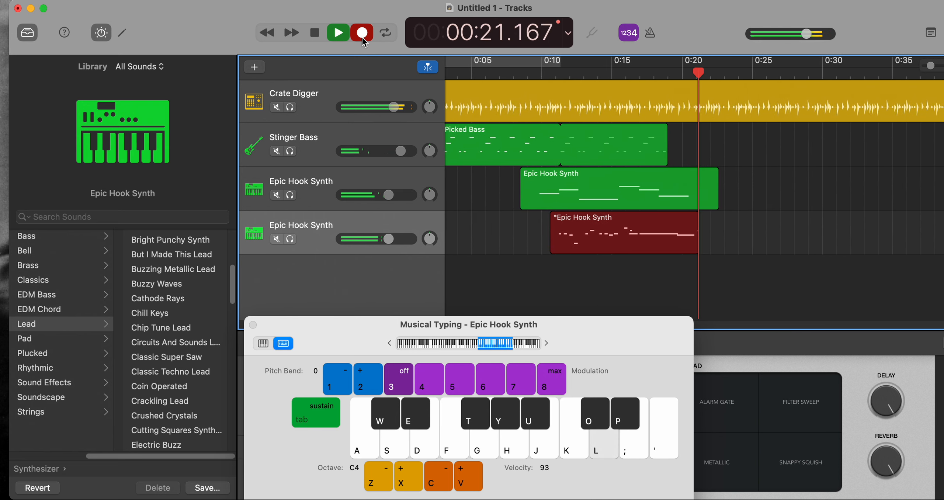
{"action": "key", "text": "k"}
{"action": "key", "text": "j"}
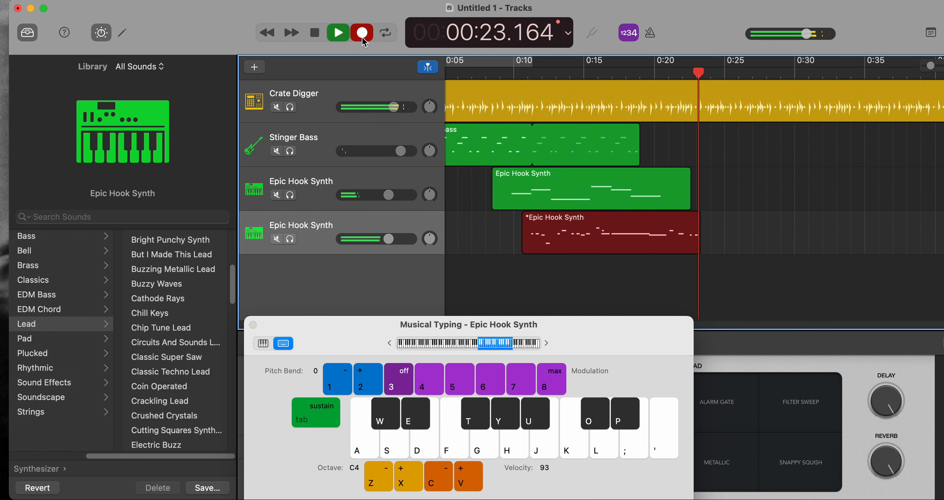
{"action": "key", "text": "l"}
{"action": "key", "text": "k"}
{"action": "key", "text": "k"}
{"action": "key", "text": "k"}
{"action": "key", "text": "j"}
{"action": "key", "text": "k"}
{"action": "key", "text": "k"}
{"action": "key", "text": "l"}
{"action": "key", "text": "j"}
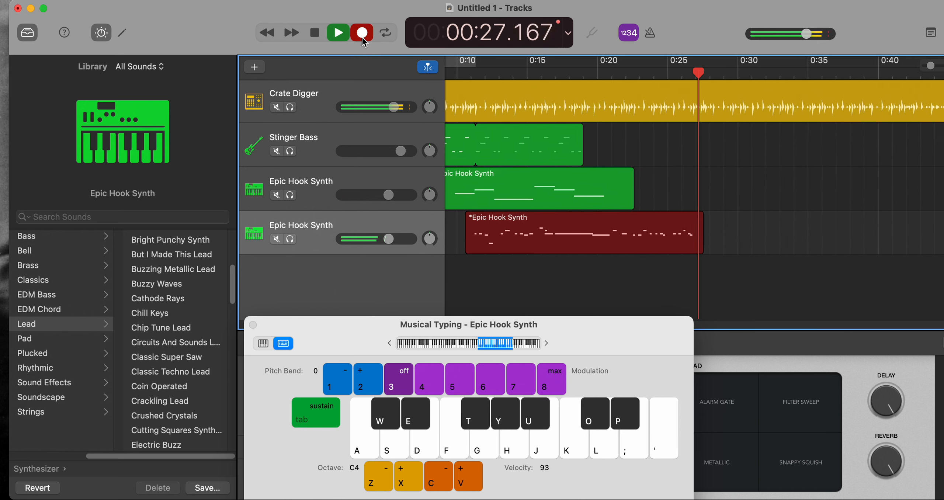
{"action": "left_click", "coordinate": [363, 38]}
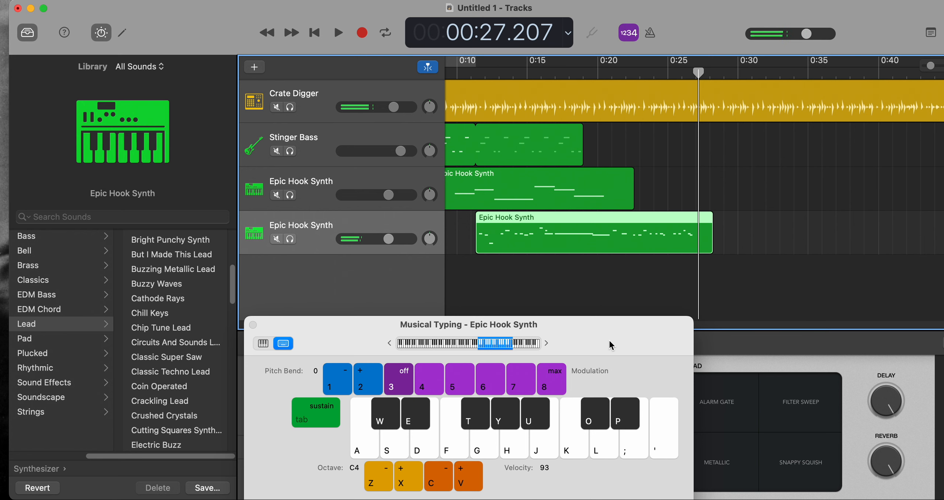
Move Musical Typing lower and paste a copy of the Picked Bass region on the Stinger Bass track at about 0:27.
{"action": "left_click_drag", "start_coordinate": [610, 342], "coordinate": [601, 393]}
{"action": "left_click_drag", "start_coordinate": [575, 326], "coordinate": [544, 325]}
{"action": "left_click_drag", "start_coordinate": [735, 146], "coordinate": [651, 152]}
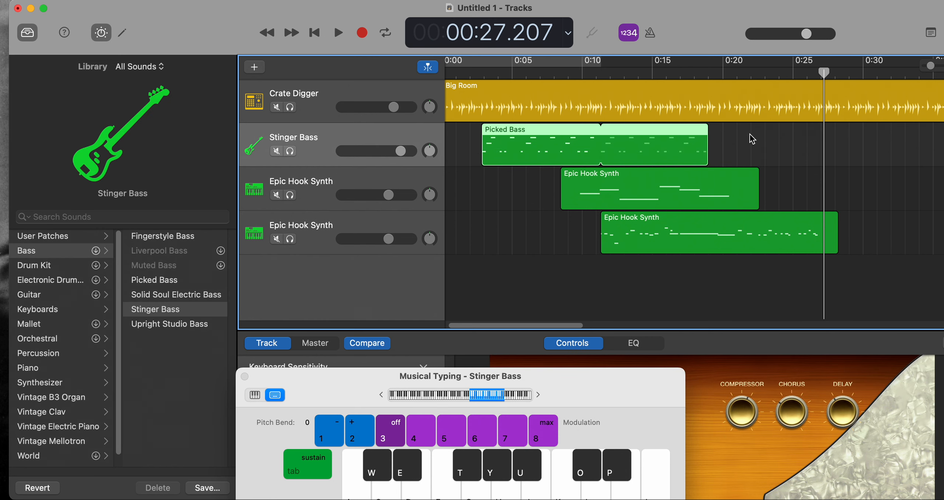
{"action": "left_click", "coordinate": [763, 139]}
{"action": "left_click_drag", "start_coordinate": [734, 137], "coordinate": [465, 157]}
{"action": "left_click", "coordinate": [837, 72]}
{"action": "left_click", "coordinate": [828, 72]}
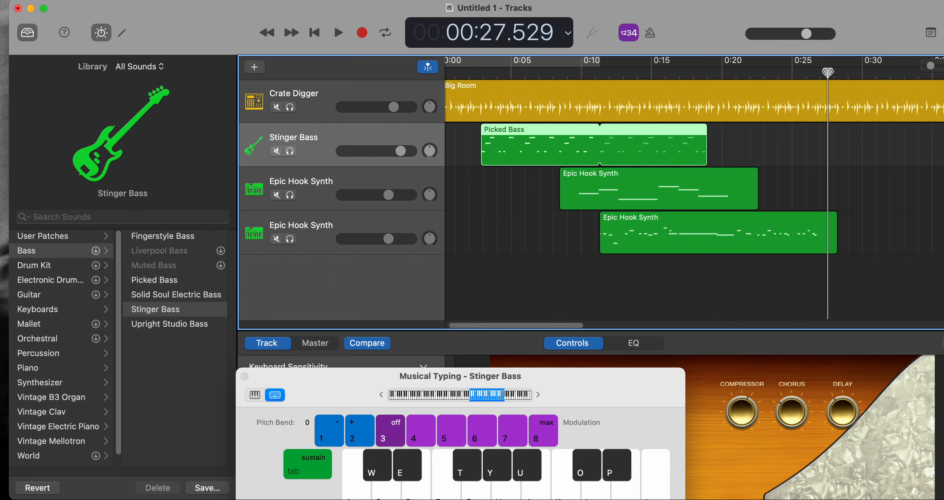
{"action": "left_click", "coordinate": [817, 74]}
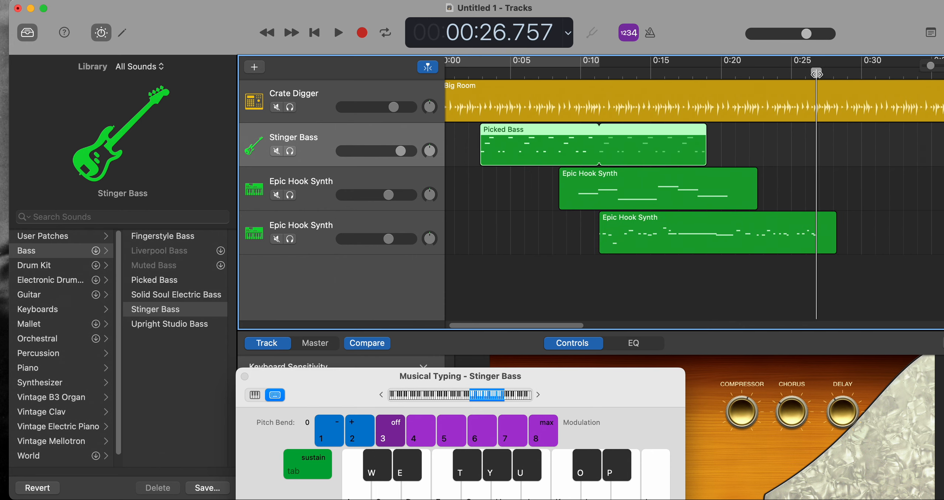
{"action": "key", "text": "super+v"}
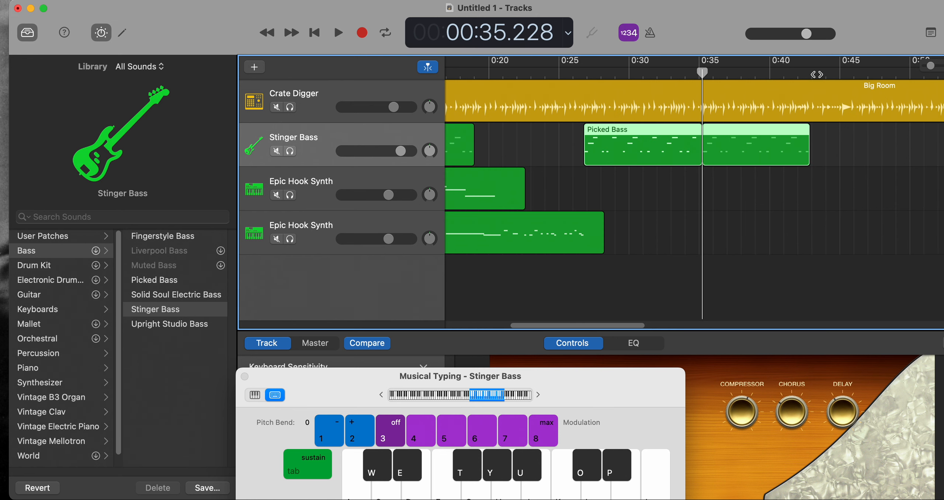
Deselect the pasted bass region and play the arrangement from about 0:13 into the repeated bass line, stopping at about 0:32.
{"action": "left_click", "coordinate": [740, 232]}
{"action": "left_click_drag", "start_coordinate": [626, 329], "coordinate": [583, 332]}
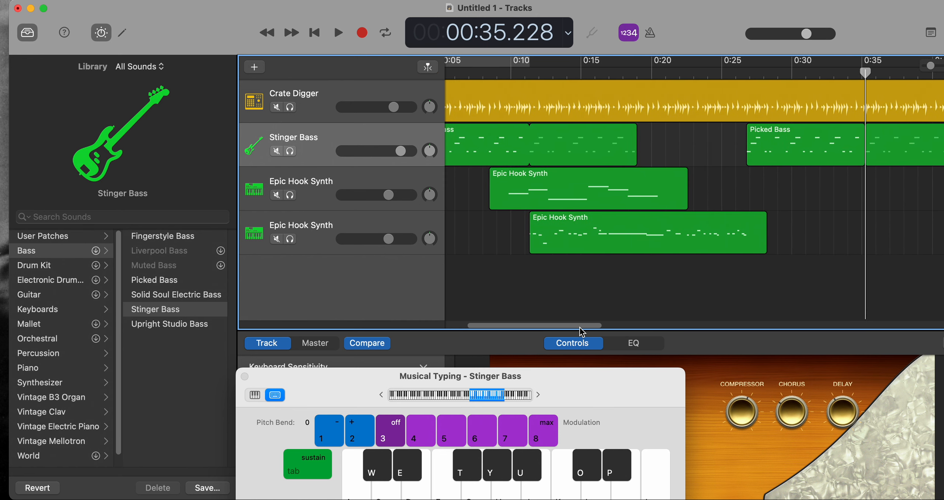
{"action": "left_click_drag", "start_coordinate": [583, 332], "coordinate": [580, 331]}
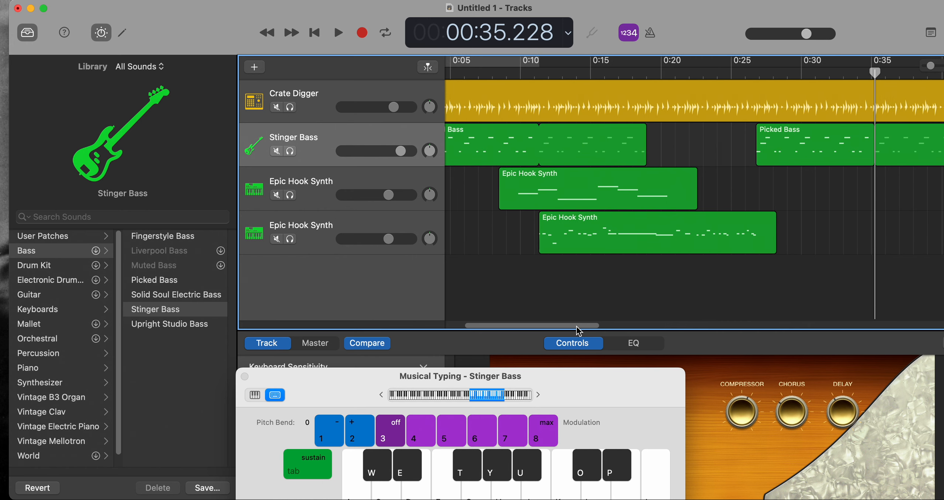
{"action": "left_click", "coordinate": [568, 71]}
{"action": "key", "text": "space"}
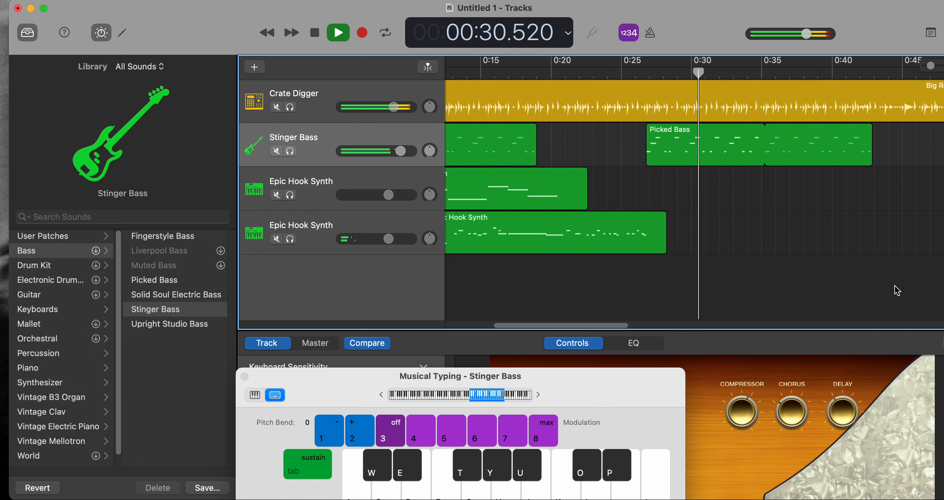
{"action": "key", "text": "space"}
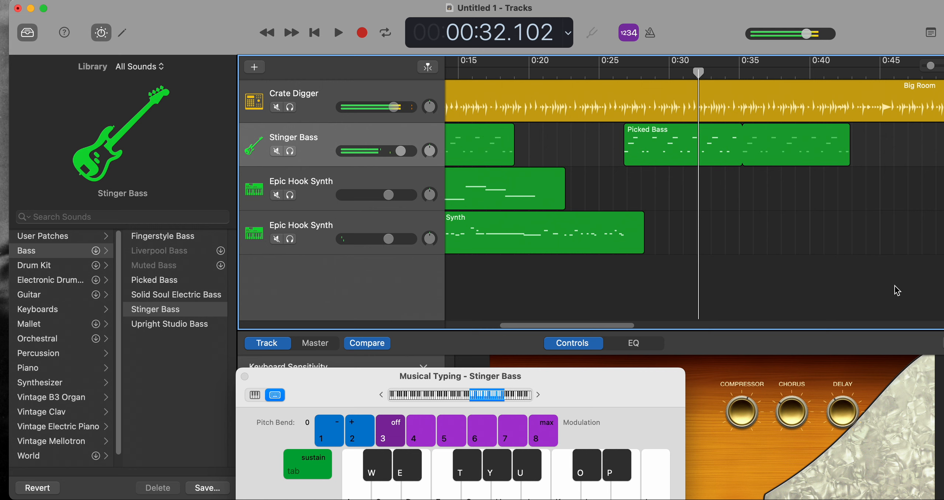
Move the Musical Typing window off the tracks and close it.
{"action": "left_click_drag", "start_coordinate": [676, 386], "coordinate": [602, 363]}
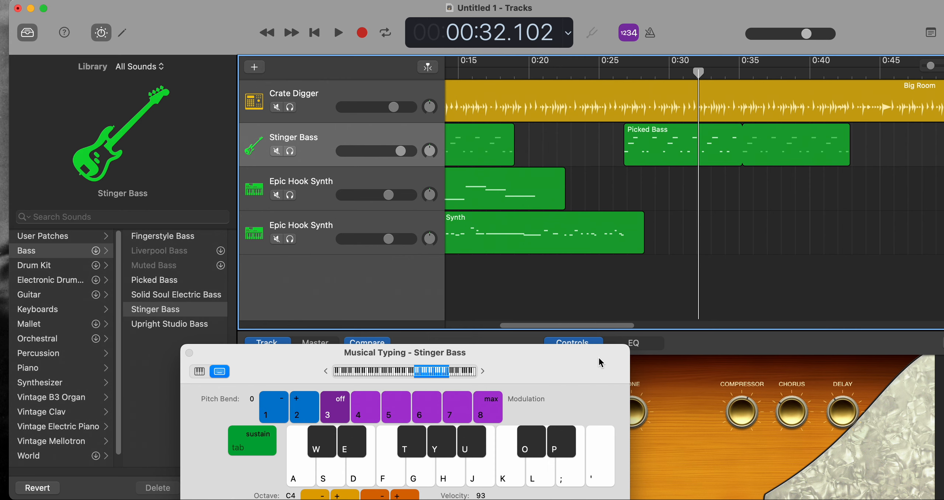
{"action": "left_click_drag", "start_coordinate": [552, 356], "coordinate": [480, 327]}
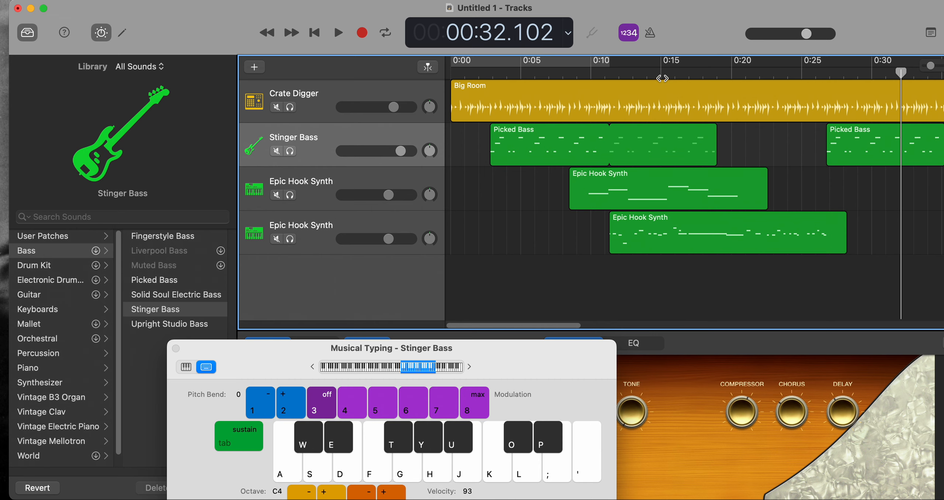
{"action": "left_click_drag", "start_coordinate": [541, 365], "coordinate": [511, 294]}
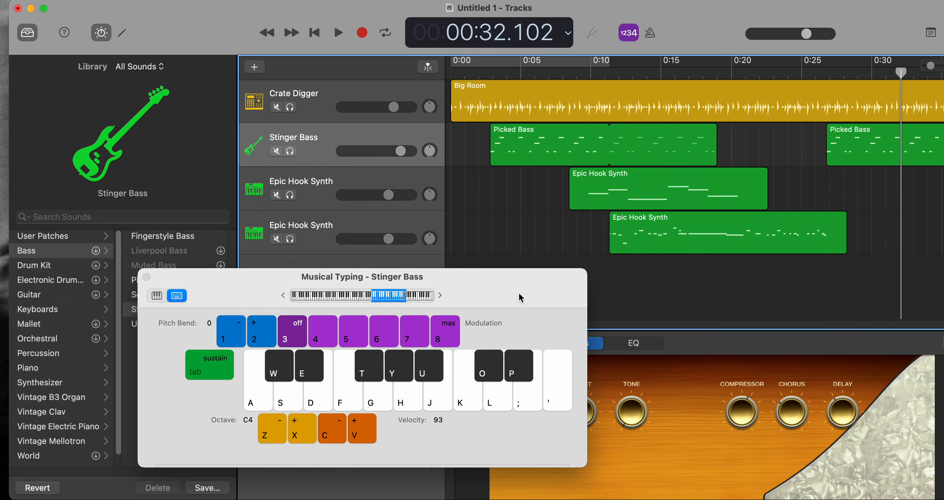
{"action": "left_click", "coordinate": [146, 278]}
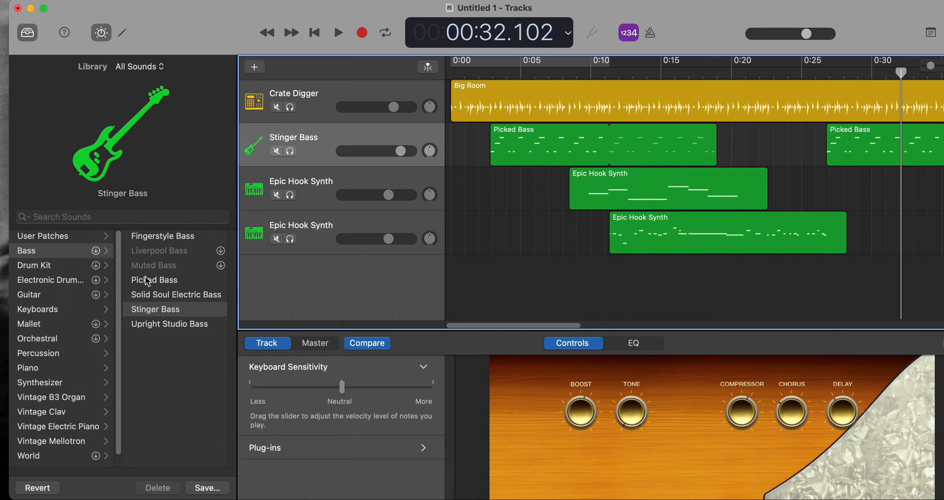
Show the track automation and create a volume automation line on the first Epic Hook Synth track.
{"action": "key", "text": "a"}
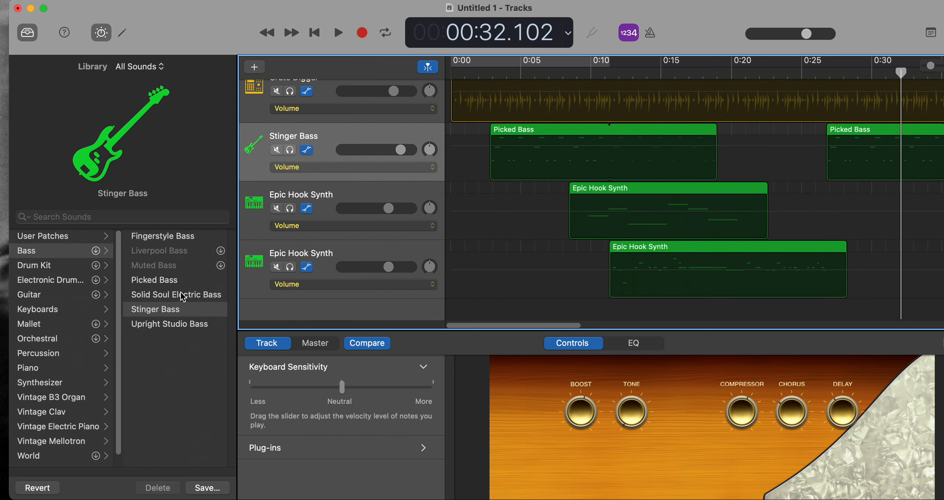
{"action": "scroll", "coordinate": [434, 301], "scroll_direction": "up", "scroll_amount": 2}
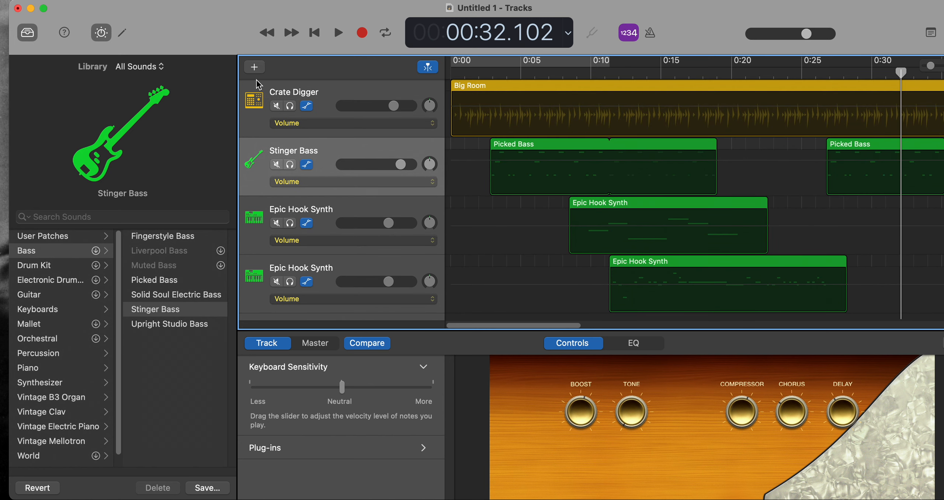
{"action": "left_click", "coordinate": [520, 246]}
Replace the Smart Controls with the Piano Roll editor for the Stinger Bass track.
{"action": "left_click", "coordinate": [122, 33]}
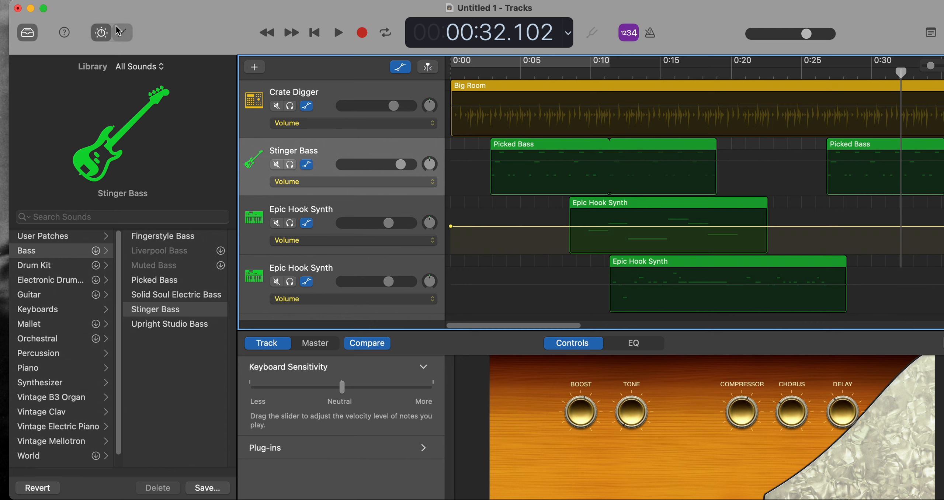
{"action": "left_click", "coordinate": [122, 32]}
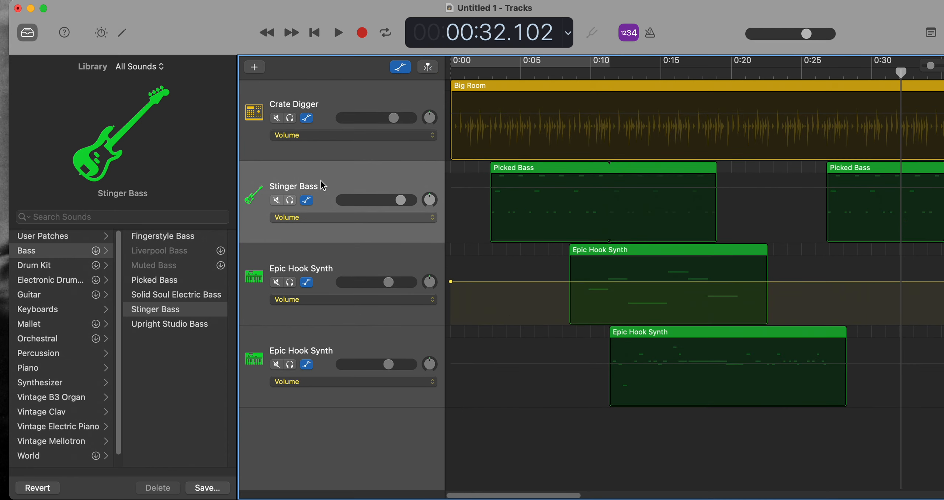
{"action": "left_click", "coordinate": [122, 33]}
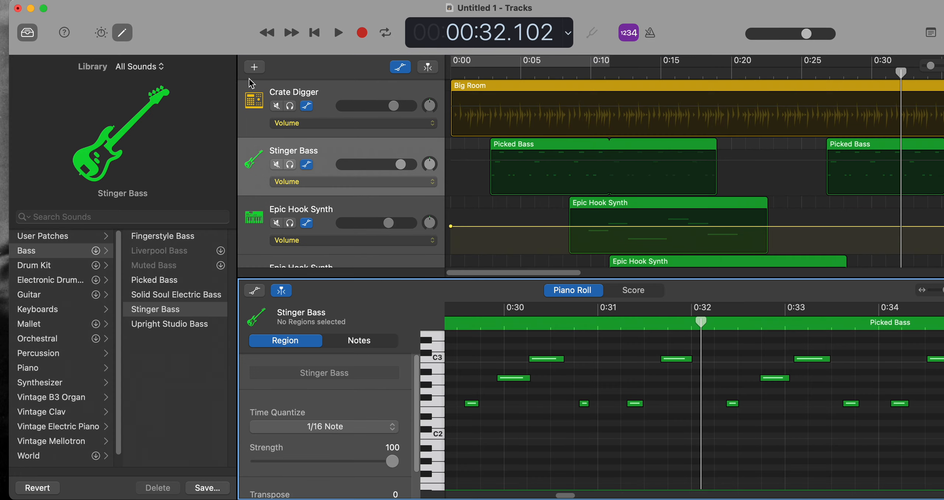
Show the Note Velocity controller in the Piano Roll and hide the automation lanes on all tracks.
{"action": "key", "text": "a"}
{"action": "left_click", "coordinate": [467, 180]}
{"action": "key", "text": "a"}
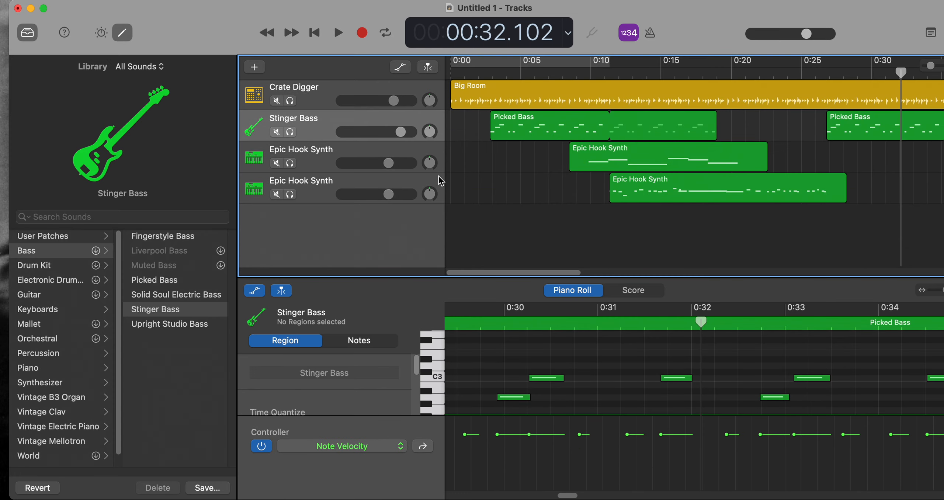
{"action": "left_click", "coordinate": [152, 0]}
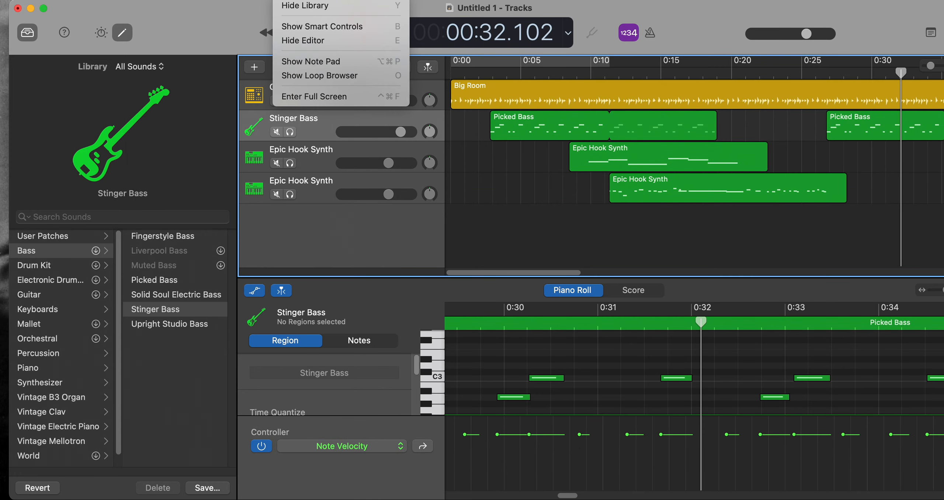
{"action": "mouse_move", "coordinate": [226, 0]}
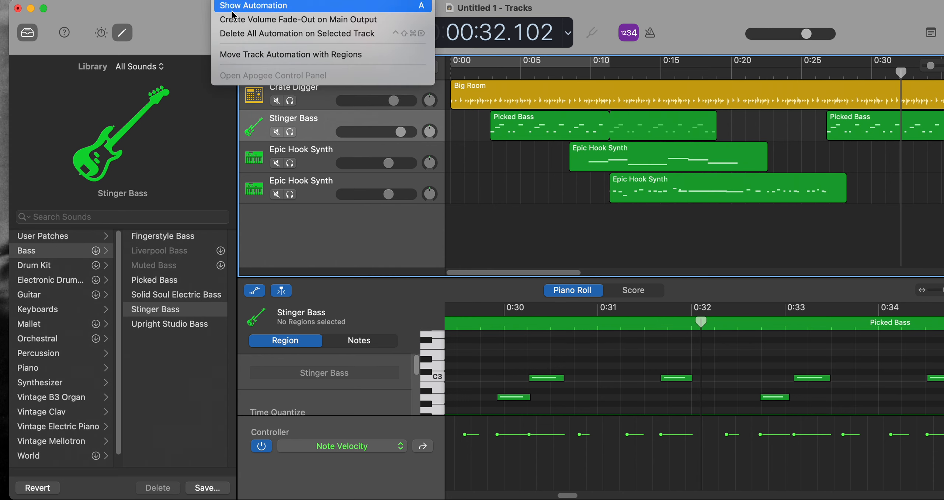
{"action": "mouse_move", "coordinate": [193, 0]}
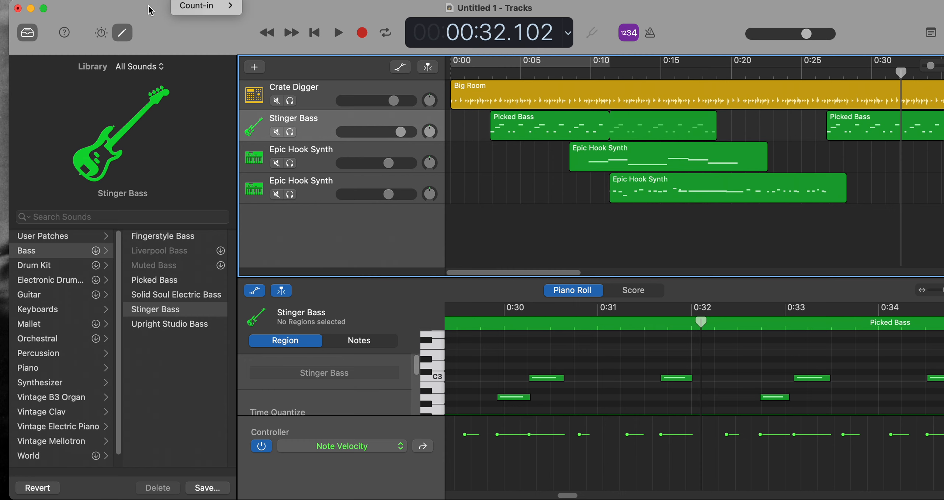
{"action": "mouse_move", "coordinate": [224, 0]}
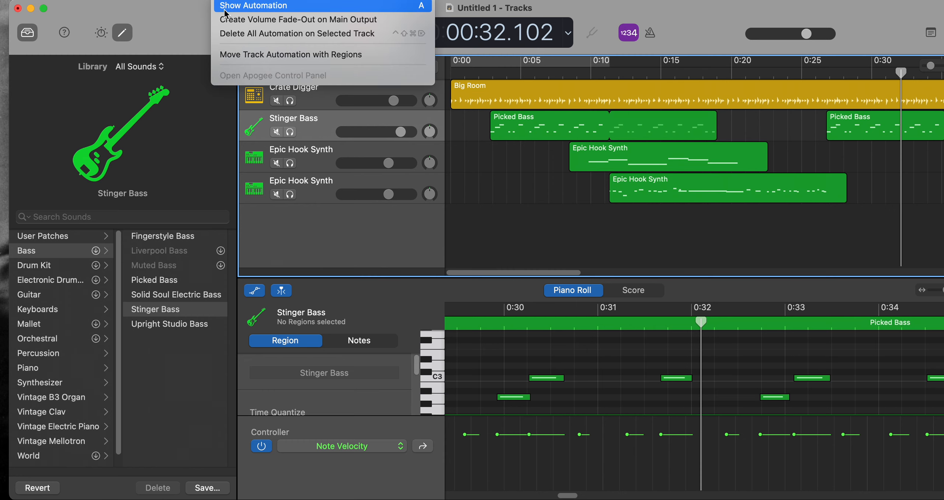
{"action": "left_click", "coordinate": [546, 258]}
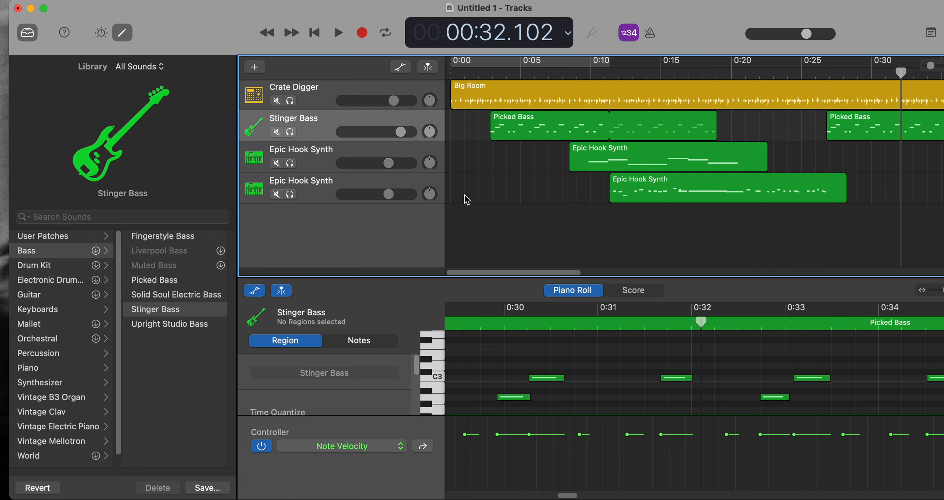
Show the track automation and set the Stinger Bass track's automation parameter to Reverb.
{"action": "key", "text": "a"}
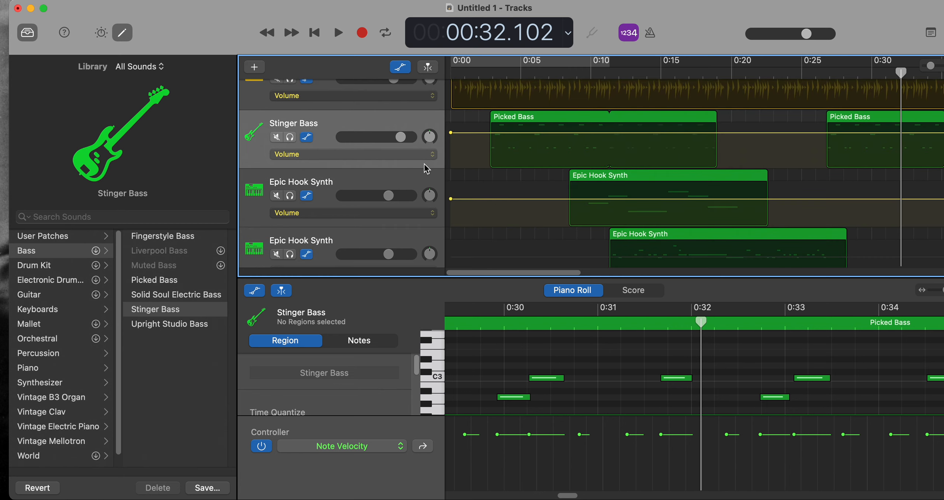
{"action": "left_click", "coordinate": [351, 154]}
{"action": "left_click", "coordinate": [289, 159]}
{"action": "left_click", "coordinate": [301, 159]}
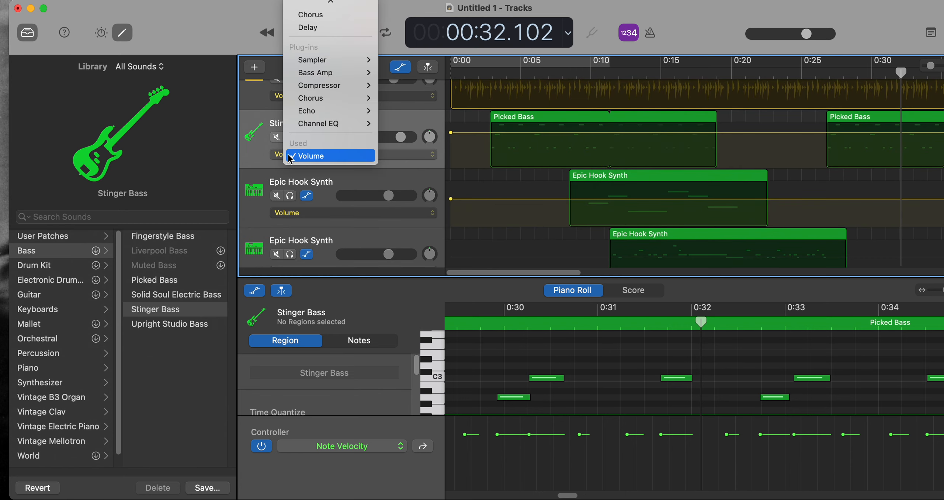
{"action": "scroll", "coordinate": [314, 121], "scroll_direction": "up", "scroll_amount": 5}
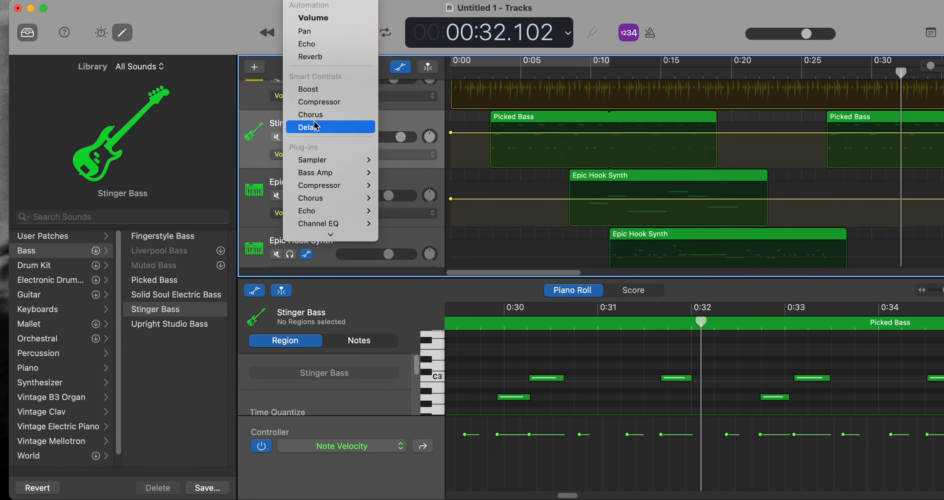
{"action": "left_click", "coordinate": [335, 61]}
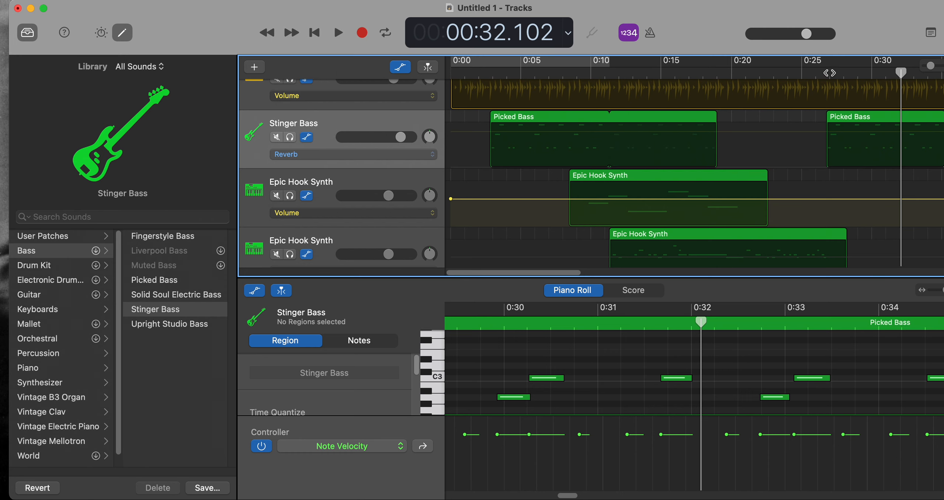
Add a reverb automation point at the start of the second Picked Bass region and a higher one further along it, forming a rising ramp.
{"action": "scroll", "coordinate": [611, 276], "scroll_direction": "right", "scroll_amount": 3}
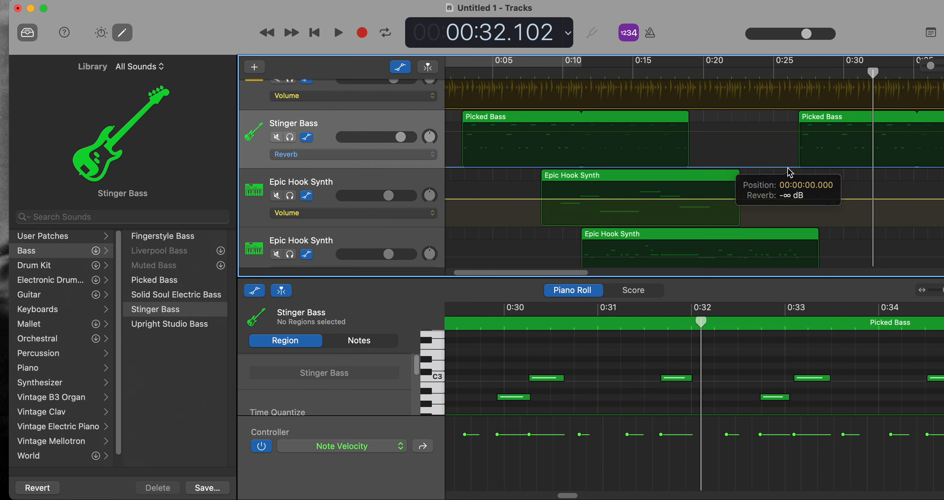
{"action": "left_click", "coordinate": [802, 168]}
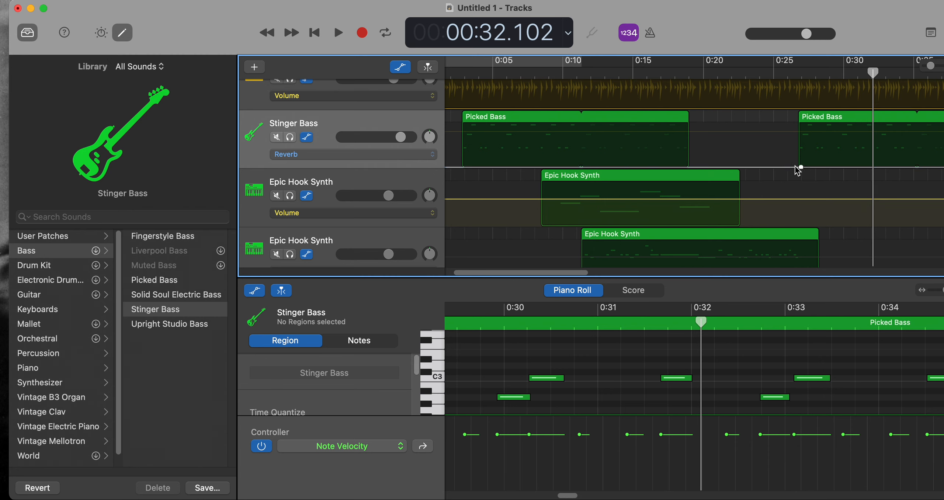
{"action": "left_click", "coordinate": [801, 167]}
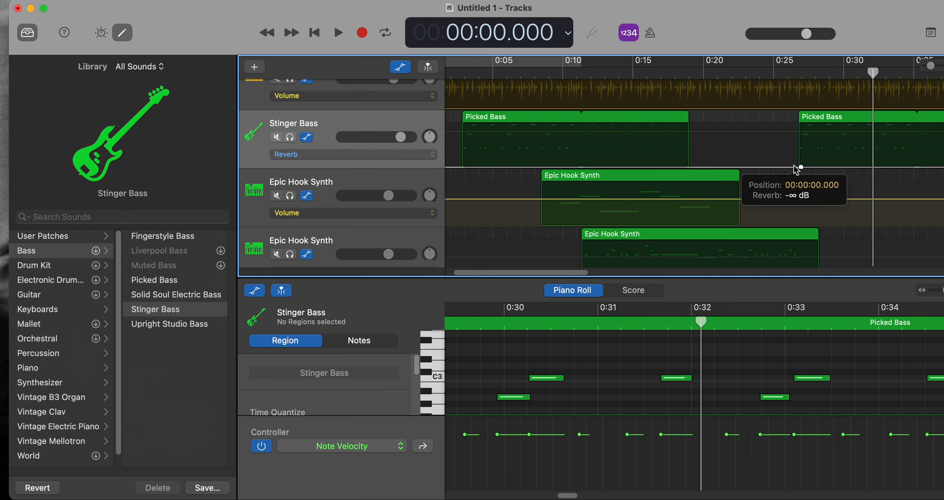
{"action": "left_click_drag", "start_coordinate": [801, 167], "coordinate": [800, 167]}
{"action": "left_click", "coordinate": [805, 168]}
{"action": "left_click_drag", "start_coordinate": [804, 167], "coordinate": [943, 153]}
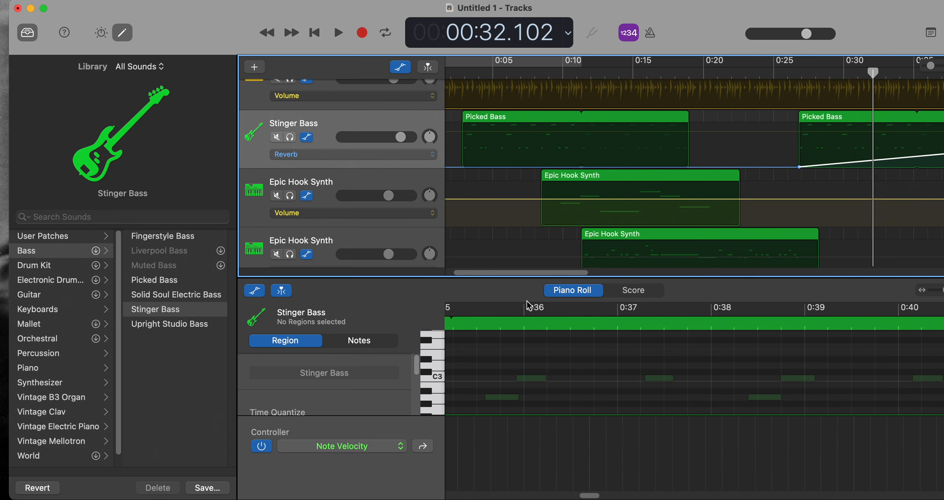
Extend the reverb ramp higher to the end of the second Picked Bass region and drop it back to minimum there.
{"action": "left_click_drag", "start_coordinate": [522, 274], "coordinate": [581, 280]}
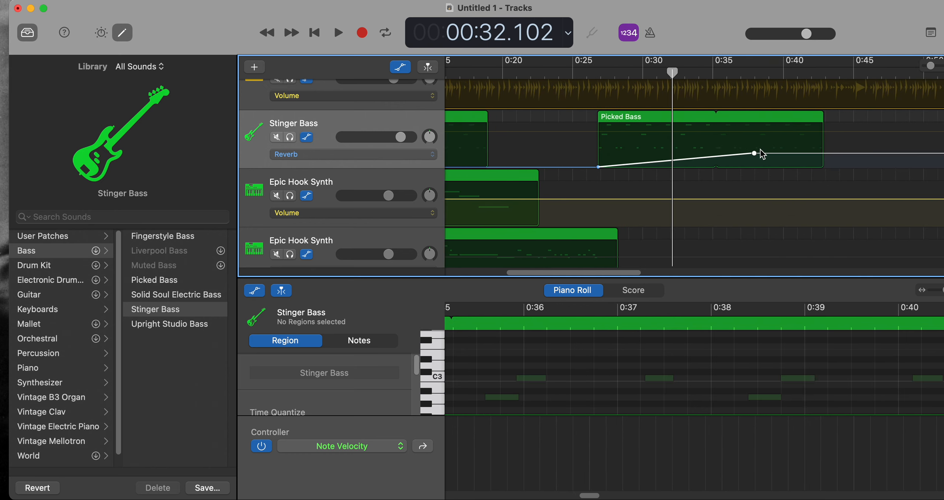
{"action": "left_click_drag", "start_coordinate": [754, 154], "coordinate": [821, 134]}
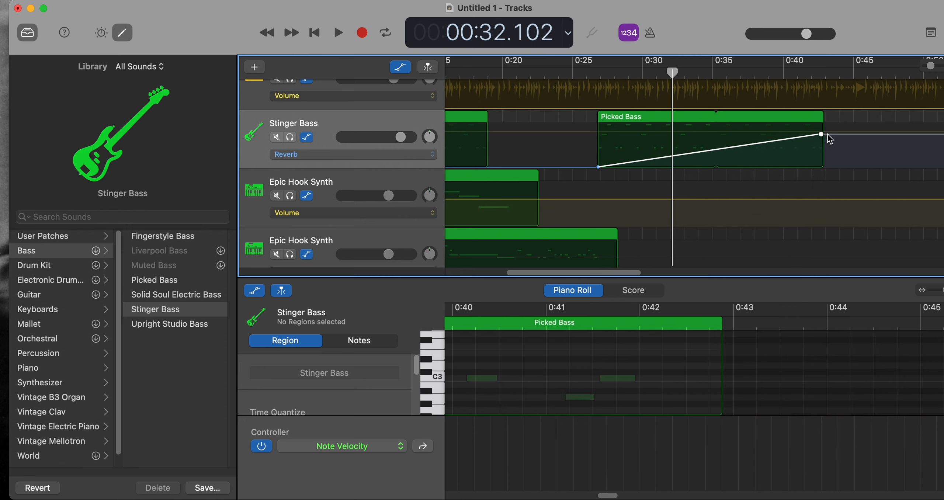
{"action": "left_click_drag", "start_coordinate": [826, 134], "coordinate": [823, 167]}
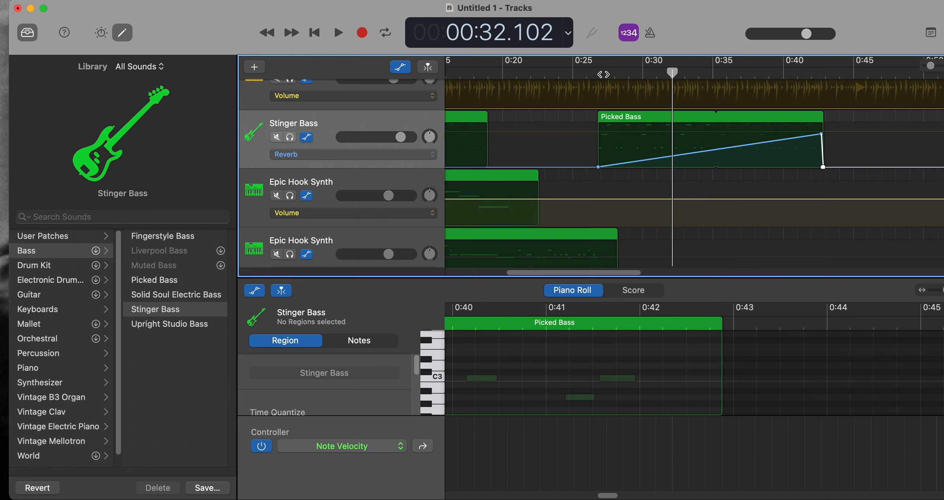
Play the song from the start of the second Picked Bass region to listen to the reverb automation, and stop playback.
{"action": "left_click", "coordinate": [604, 72]}
{"action": "key", "text": "space"}
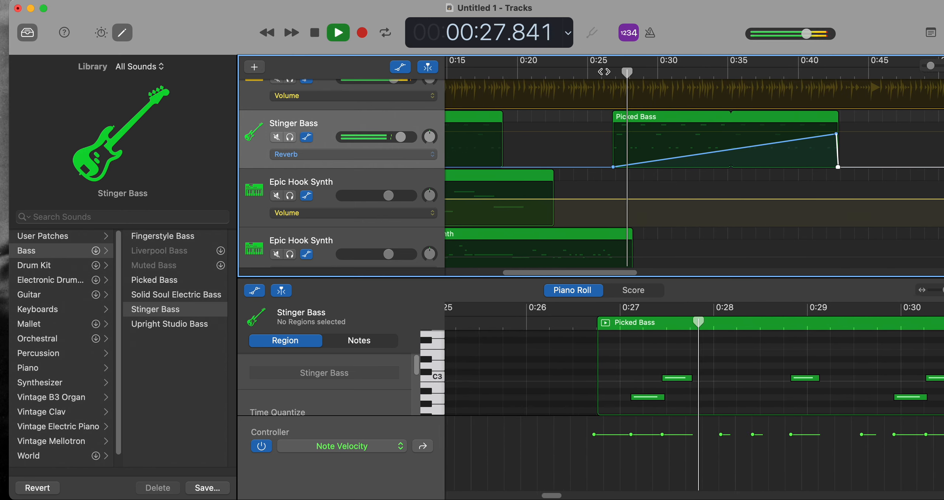
{"action": "key", "text": "XF86AudioRaiseVolume"}
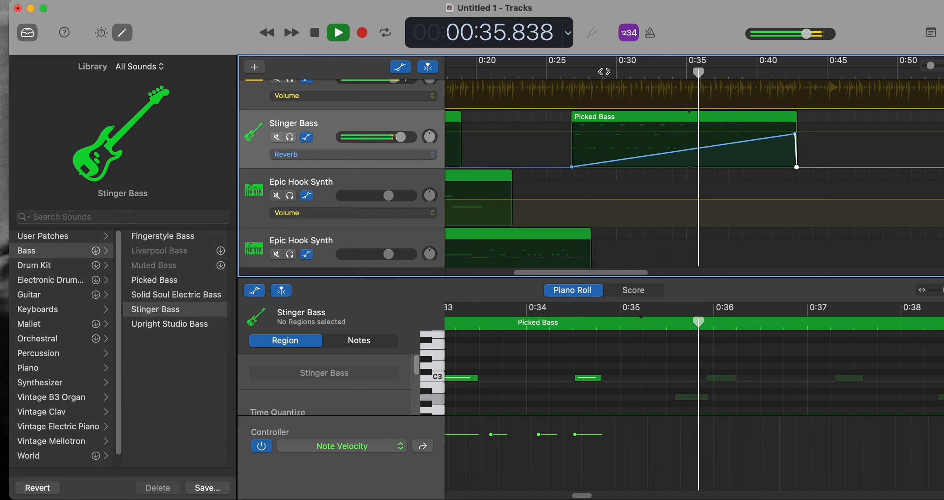
{"action": "key", "text": "space"}
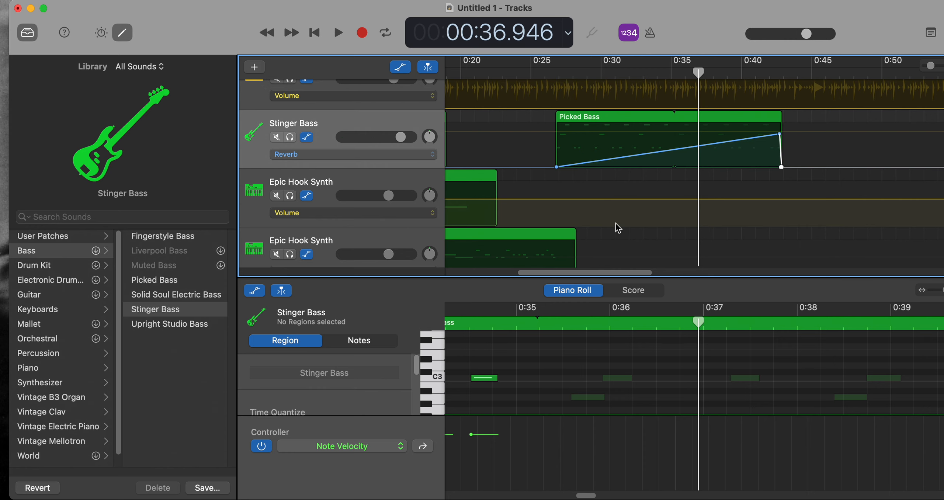
Hide the track automation and save the project as "practice song" in the Desktop folder.
{"action": "key", "text": "a"}
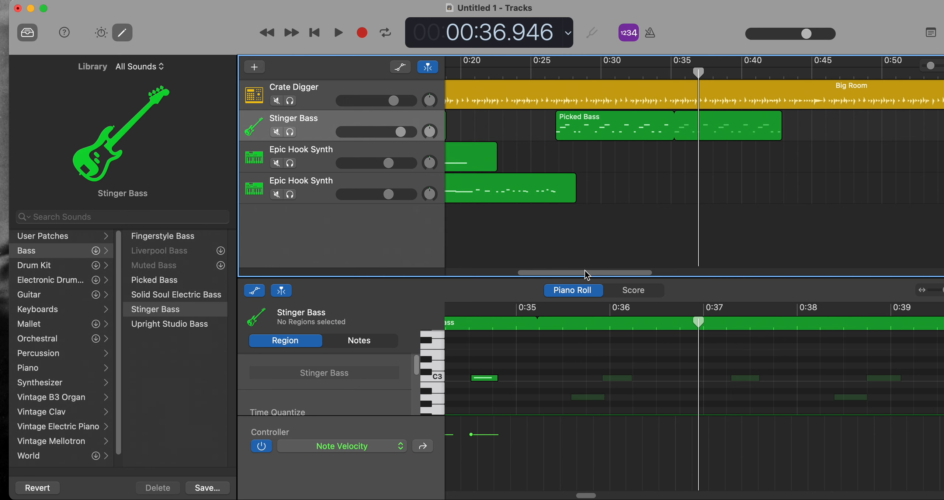
{"action": "left_click_drag", "start_coordinate": [587, 273], "coordinate": [515, 273]}
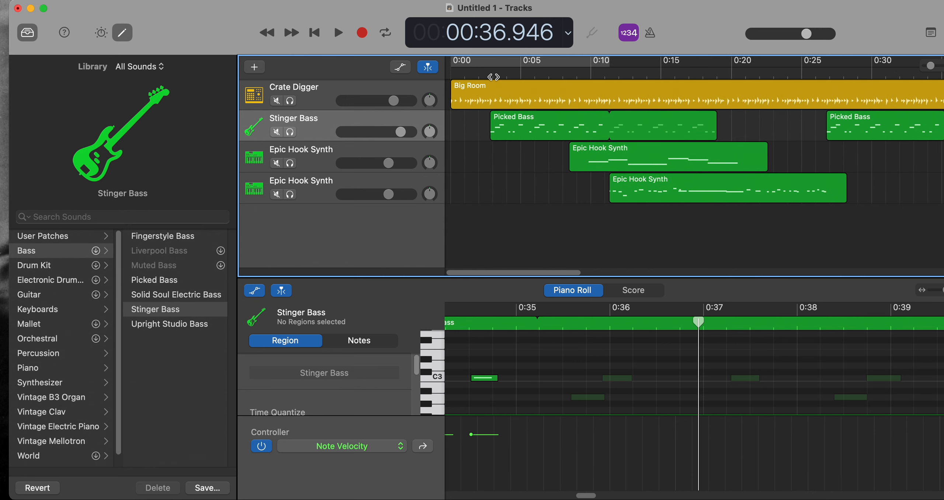
{"action": "key", "text": "cmd+s"}
{"action": "type", "text": "p"}
{"action": "key", "text": "BackSpace"}
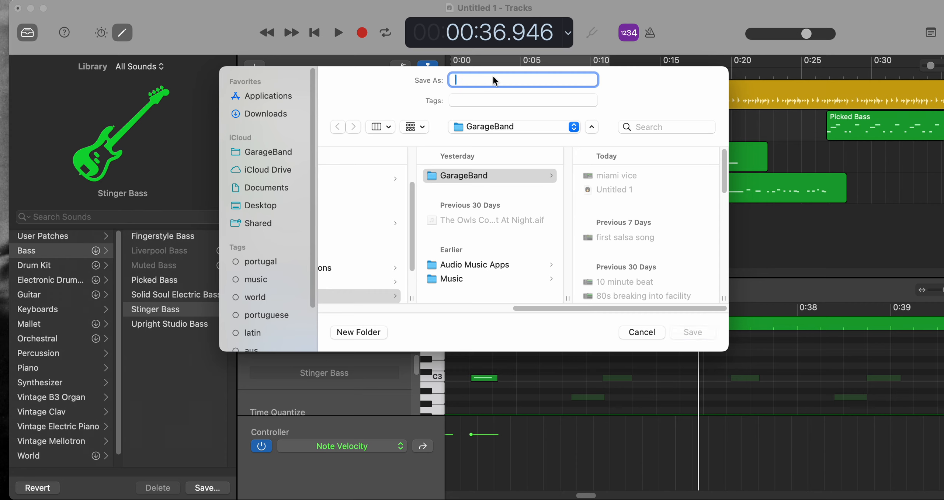
{"action": "type", "text": "practice song"}
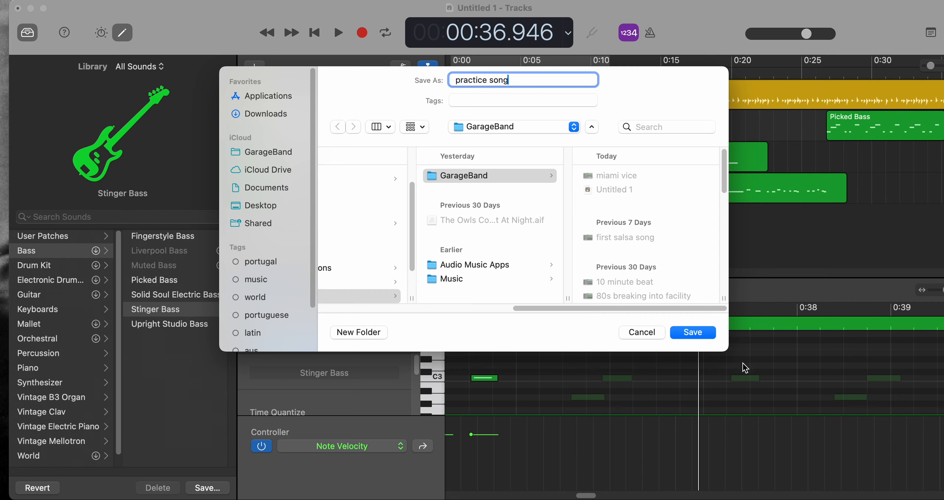
{"action": "left_click", "coordinate": [276, 205]}
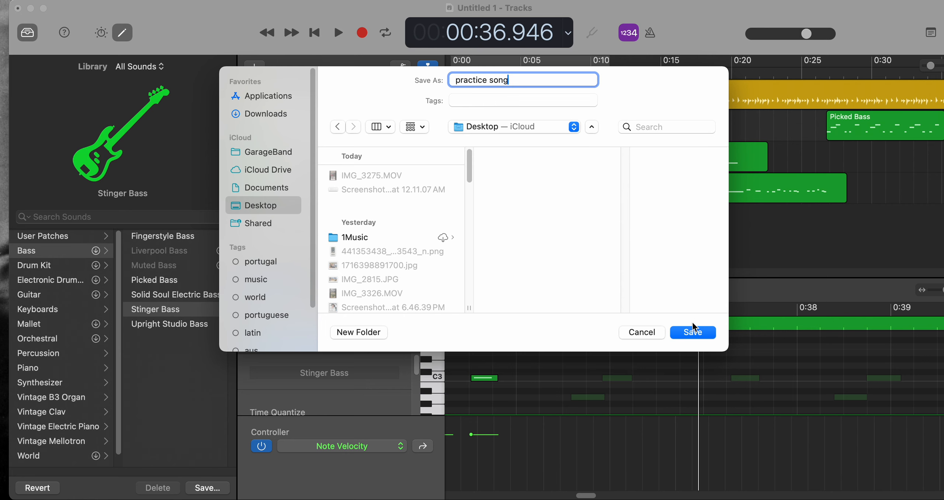
{"action": "left_click", "coordinate": [687, 334]}
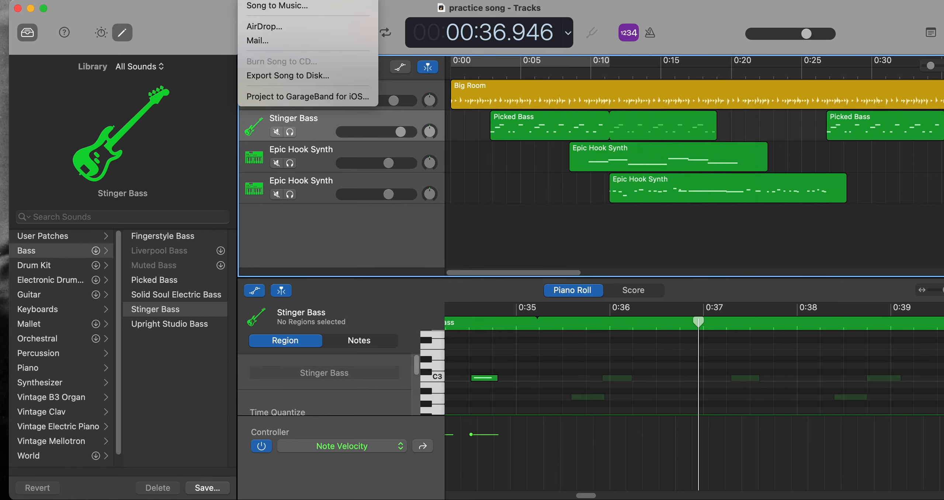
Export the song to disk as an MP3 named "practice song" at Highest Quality (256 kBit/s).
{"action": "left_click", "coordinate": [278, 76]}
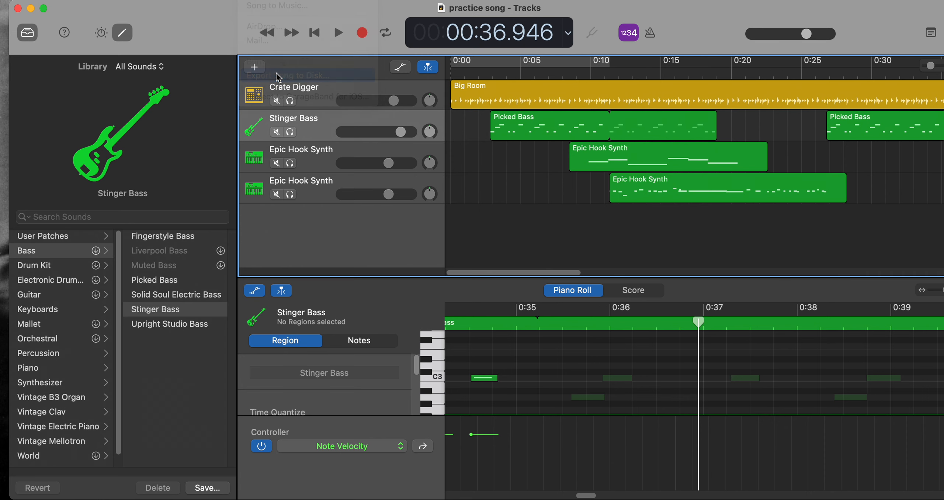
{"action": "type", "text": "practice song"}
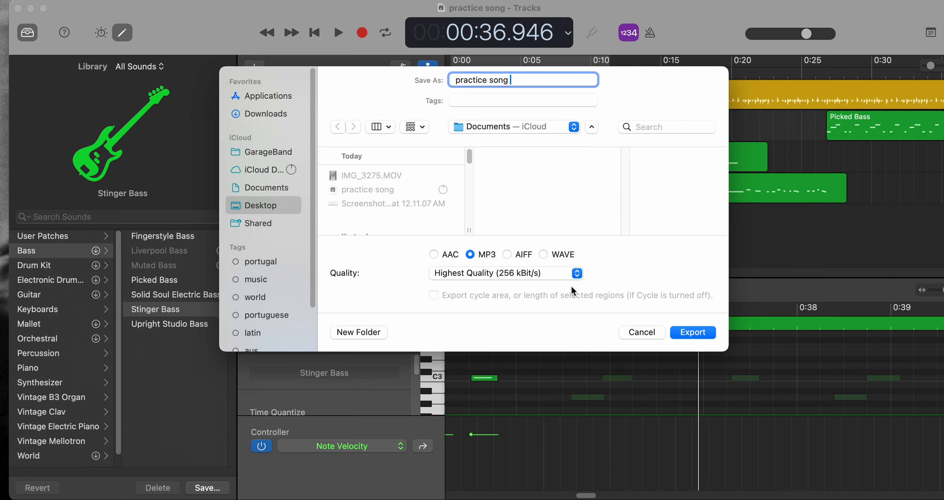
{"action": "left_click", "coordinate": [687, 336]}
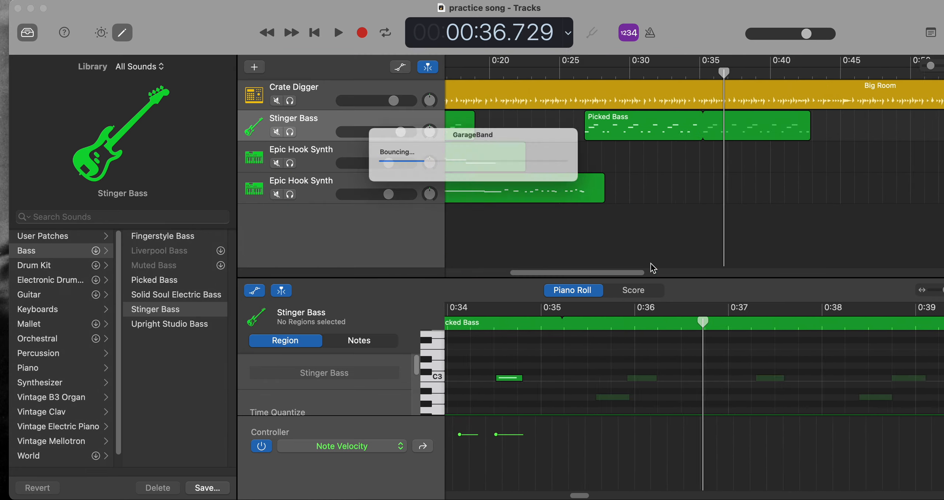